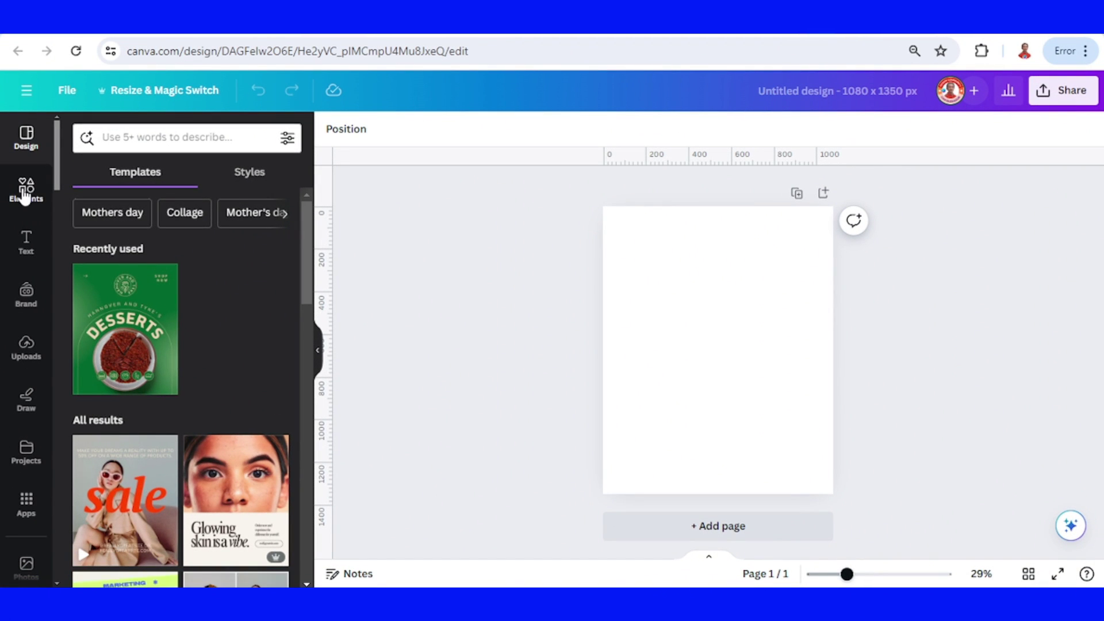
Add the Misool Resort island lagoon photo from Elements' Recently used to the blank page.
click(24, 197)
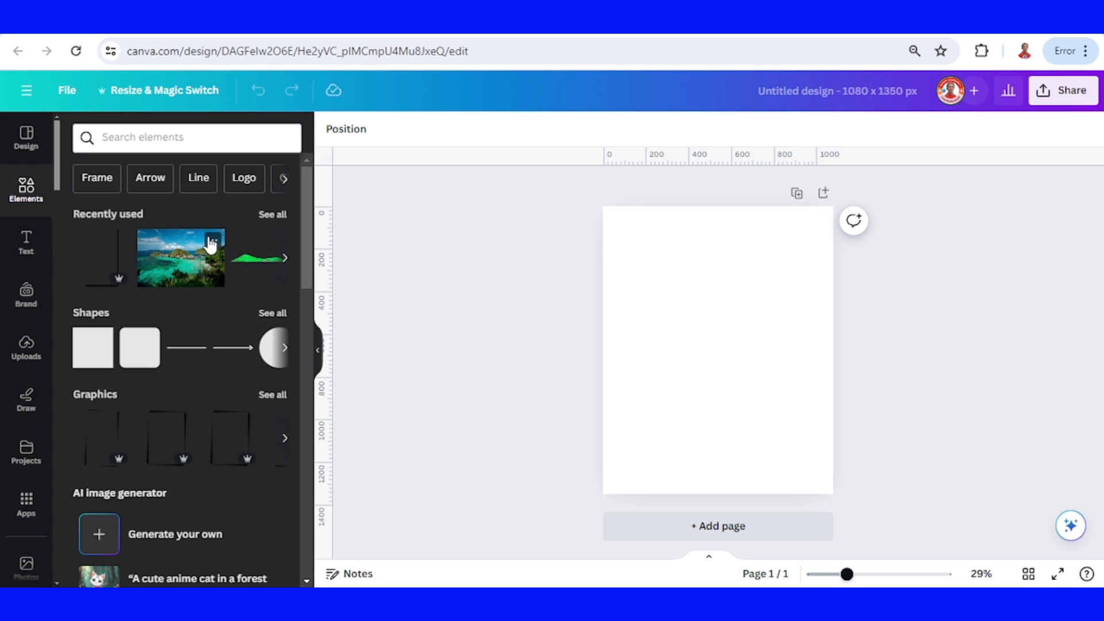
click(212, 241)
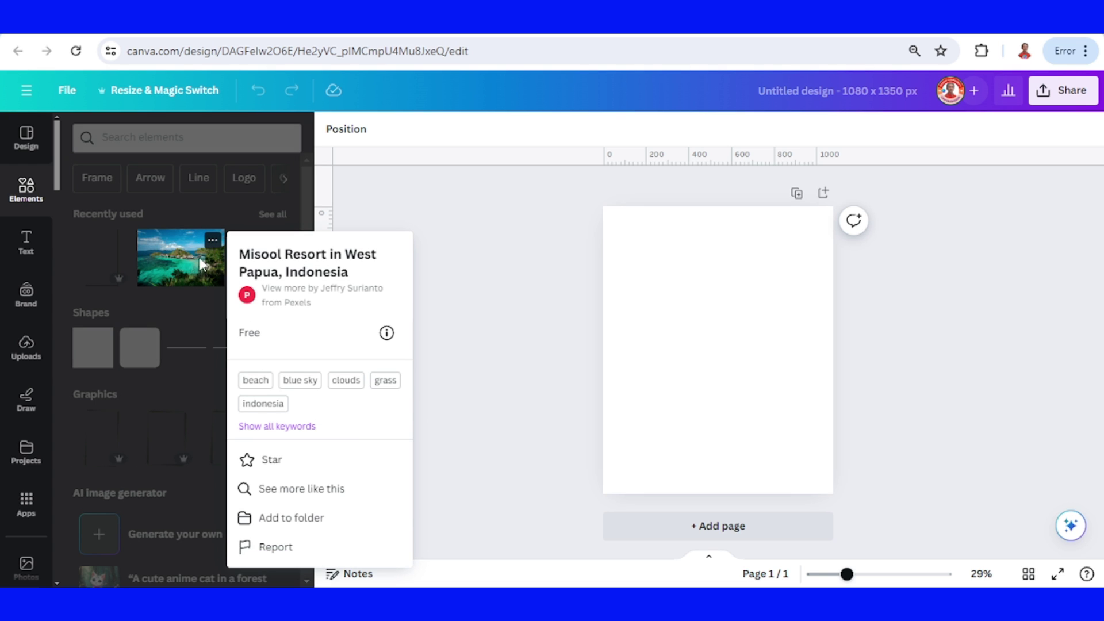
click(169, 277)
click(178, 270)
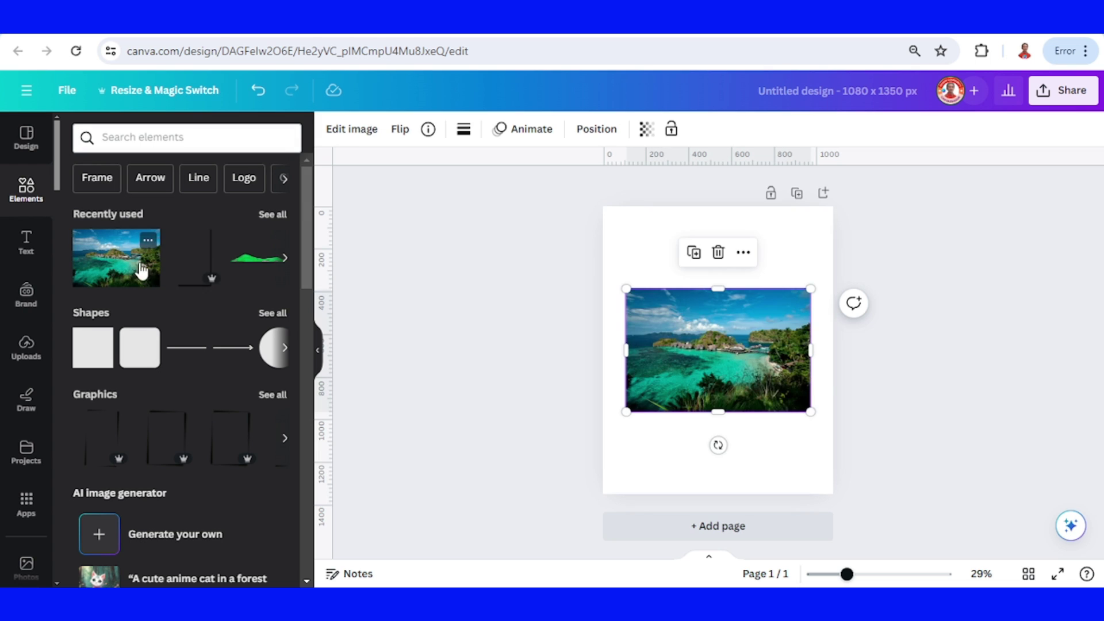
Drag the photo's corners outward so it covers the whole 1080 × 1350 page.
drag(811, 413, 932, 510)
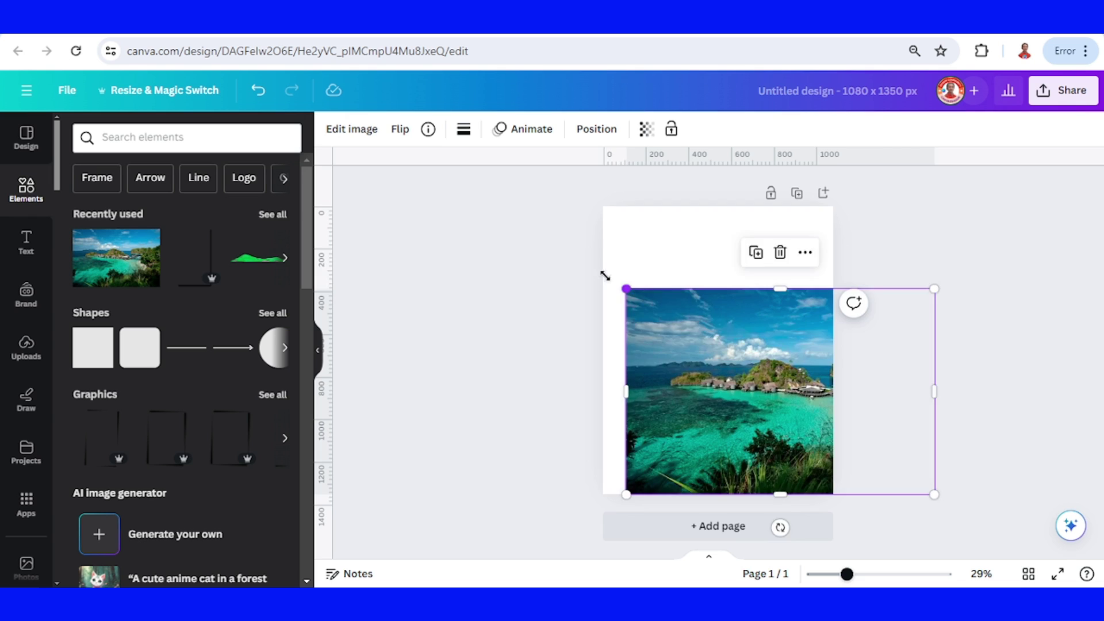
drag(605, 276, 492, 222)
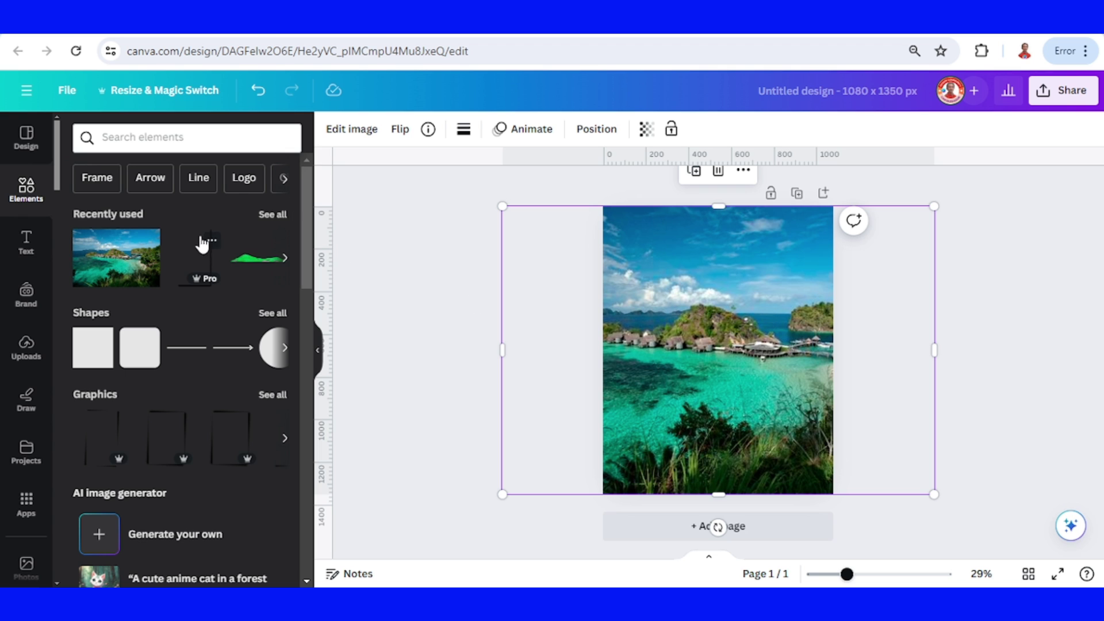
Add the Rectangle Shadow graphic over the photo and place a vertical guide at the 540 centre.
click(211, 239)
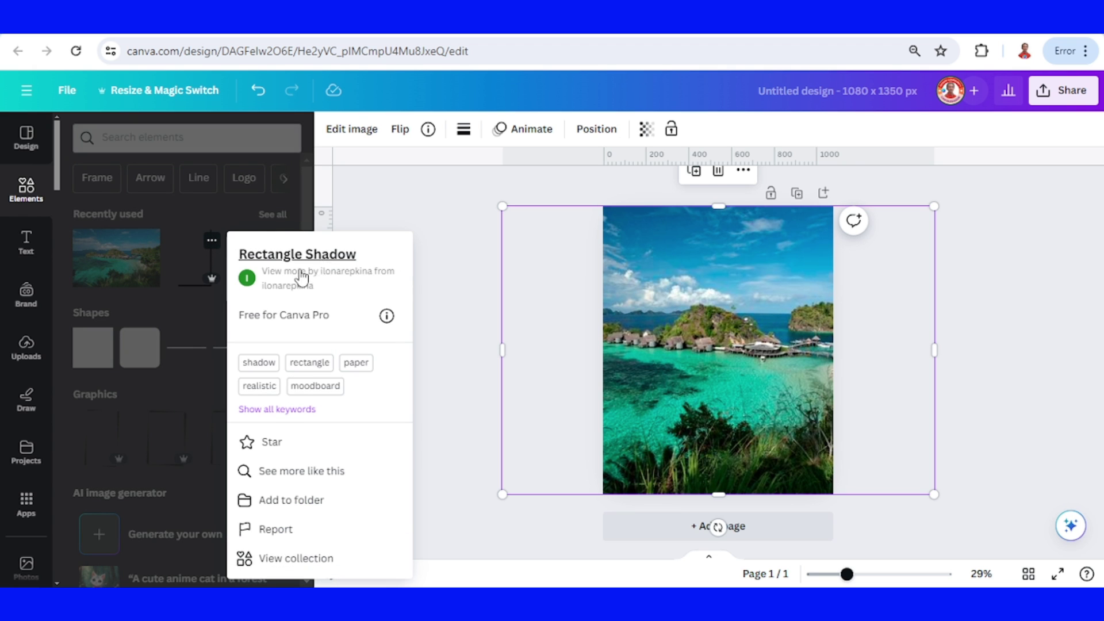
click(196, 276)
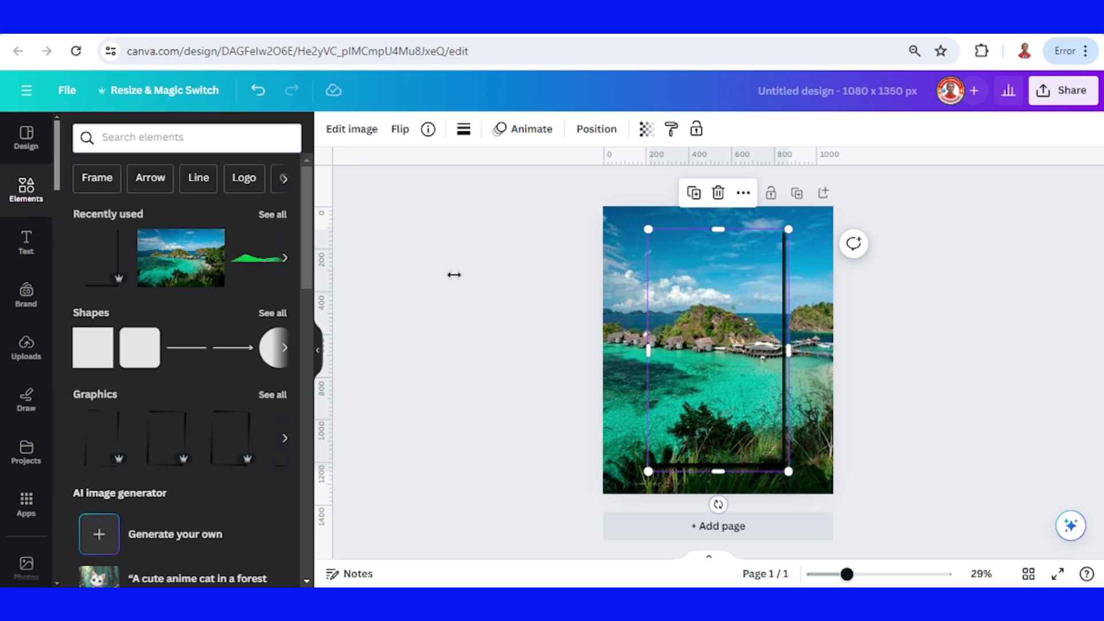
drag(454, 274, 716, 270)
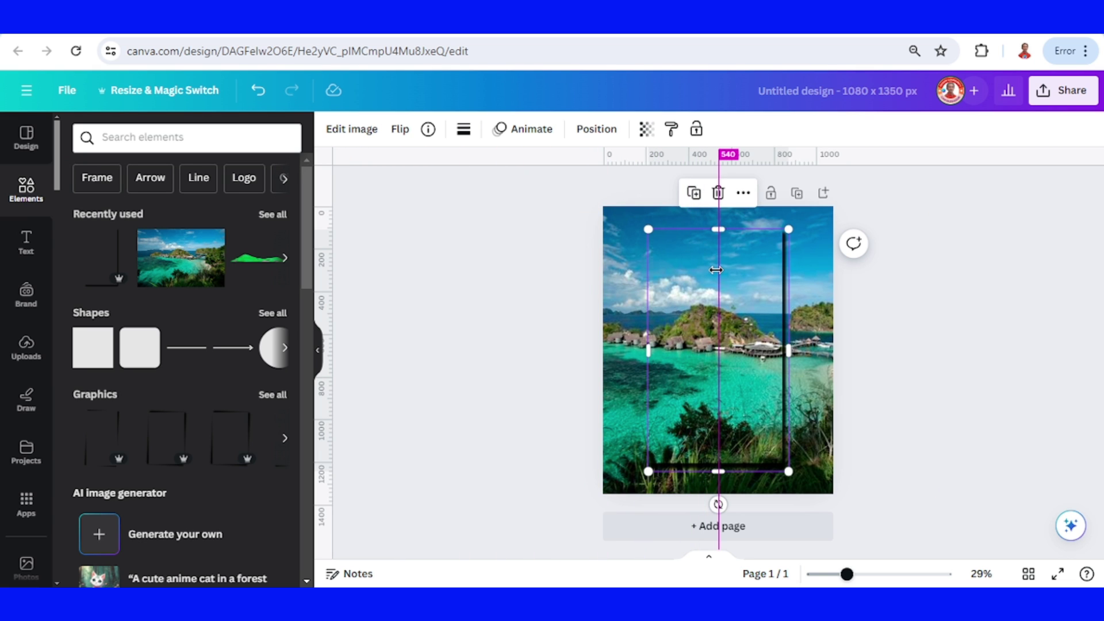
Shrink the Rectangle Shadow graphic into a narrow strip of about 232 × 708.
scroll(969, 461, up, 2)
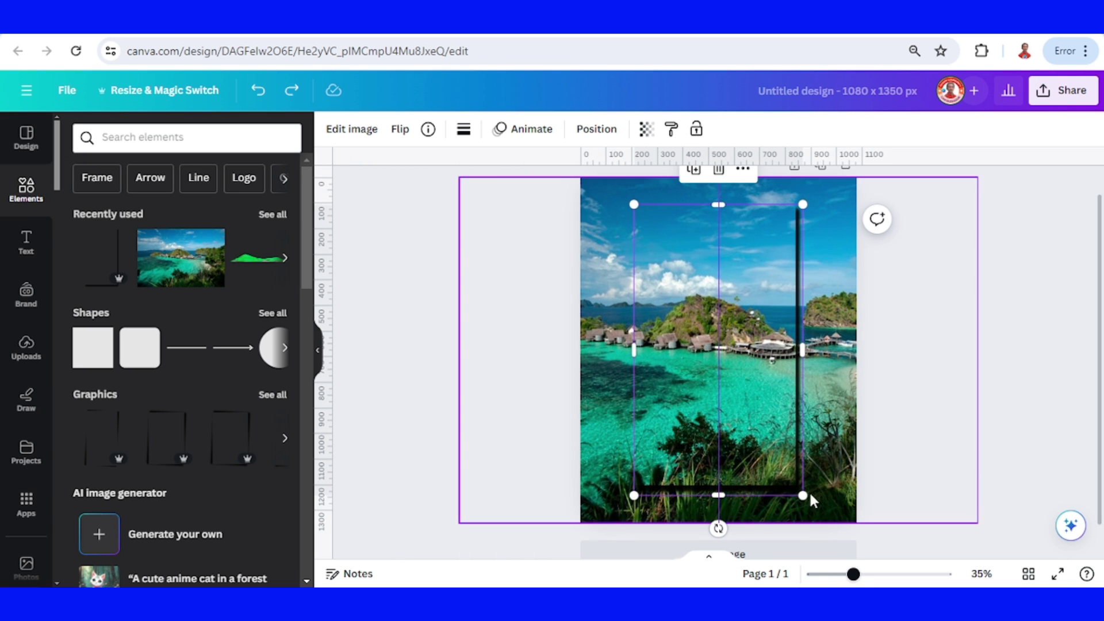
drag(802, 494, 751, 381)
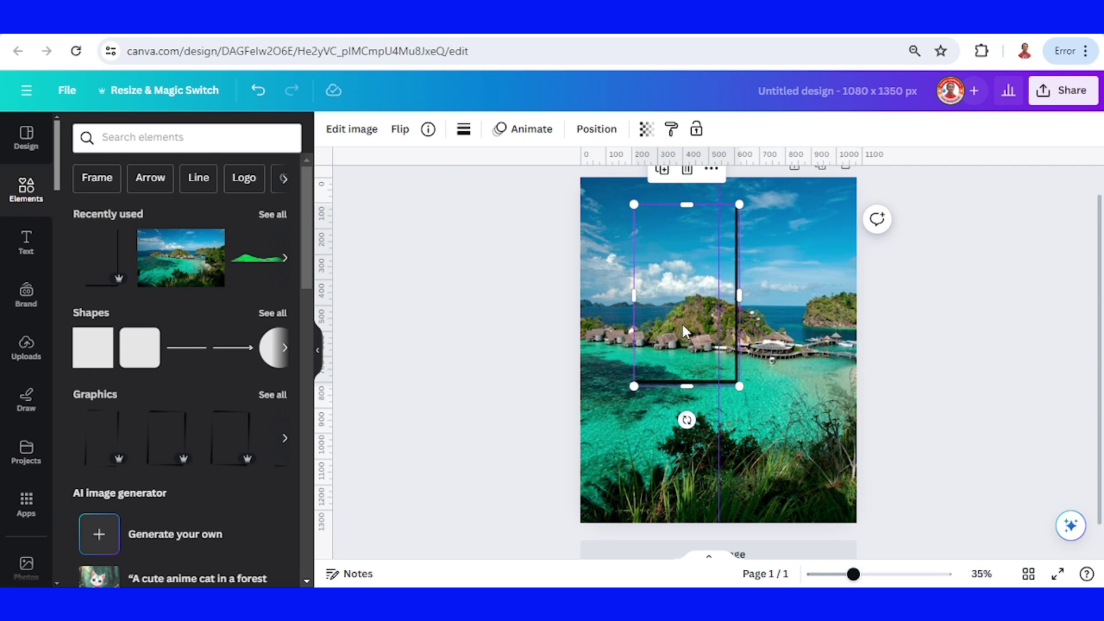
drag(682, 325, 691, 354)
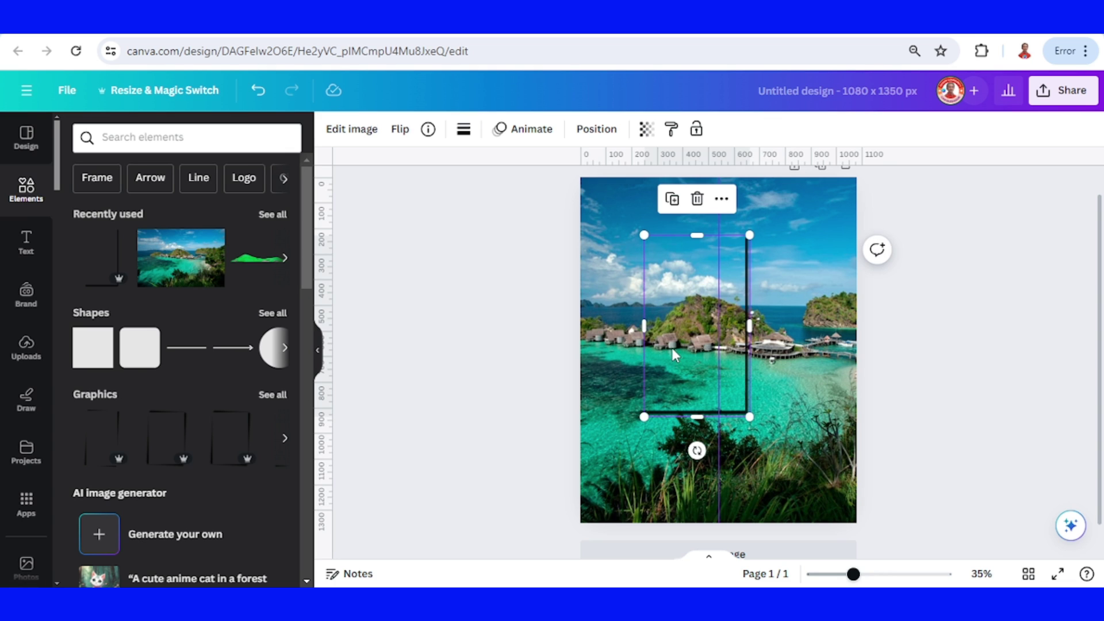
drag(645, 327, 727, 349)
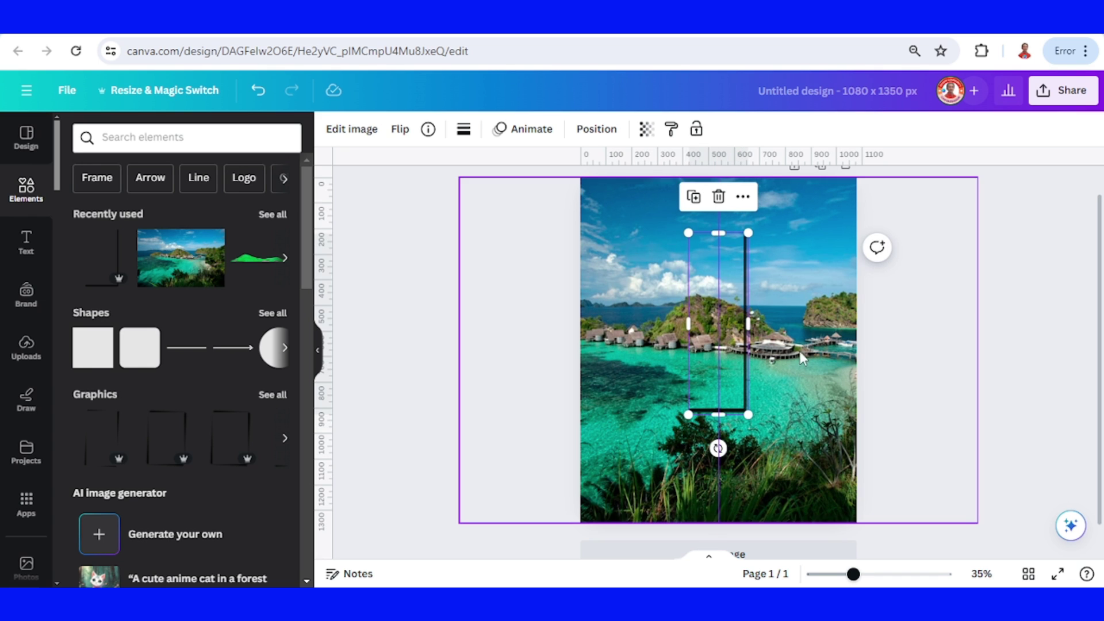
Duplicate the shadow strip twice, placing the copies right and left of the original.
click(694, 198)
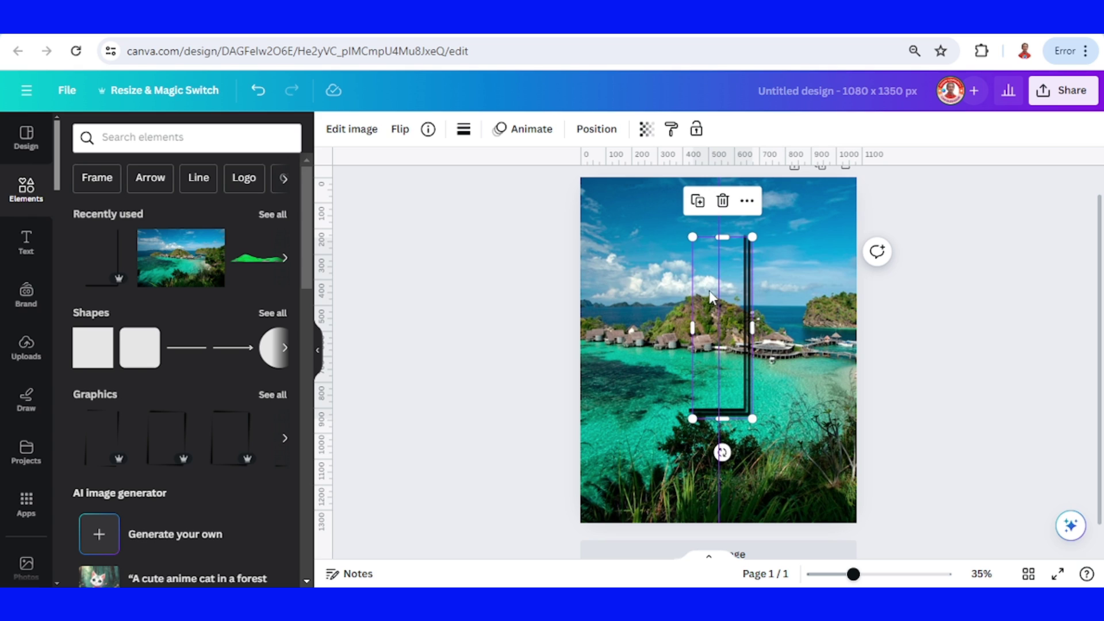
drag(709, 291, 777, 283)
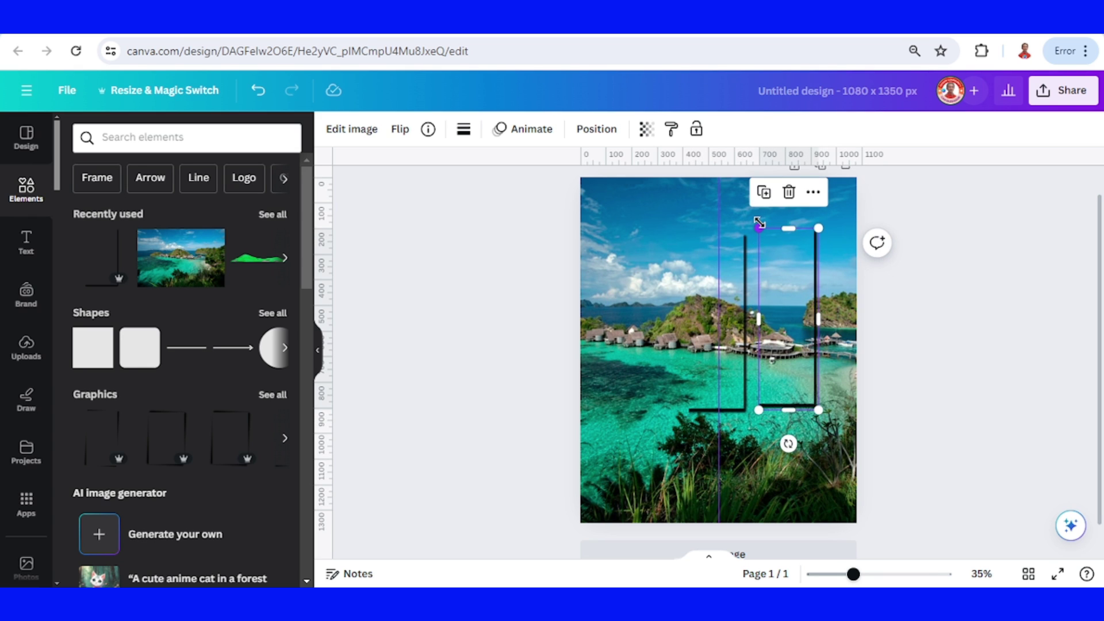
drag(765, 230, 768, 257)
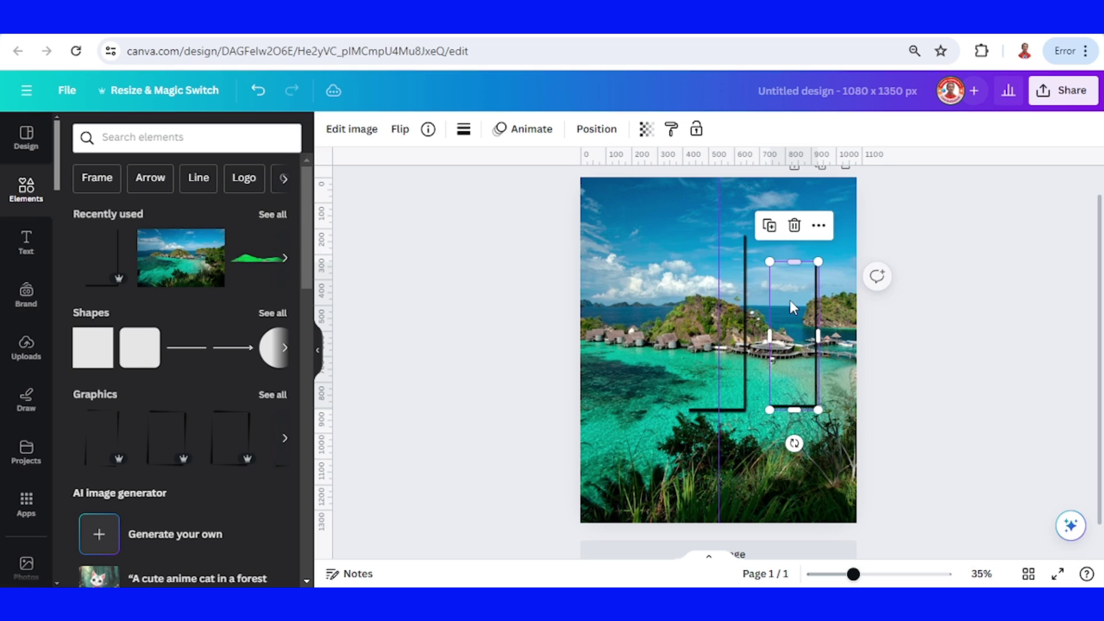
drag(789, 299, 779, 303)
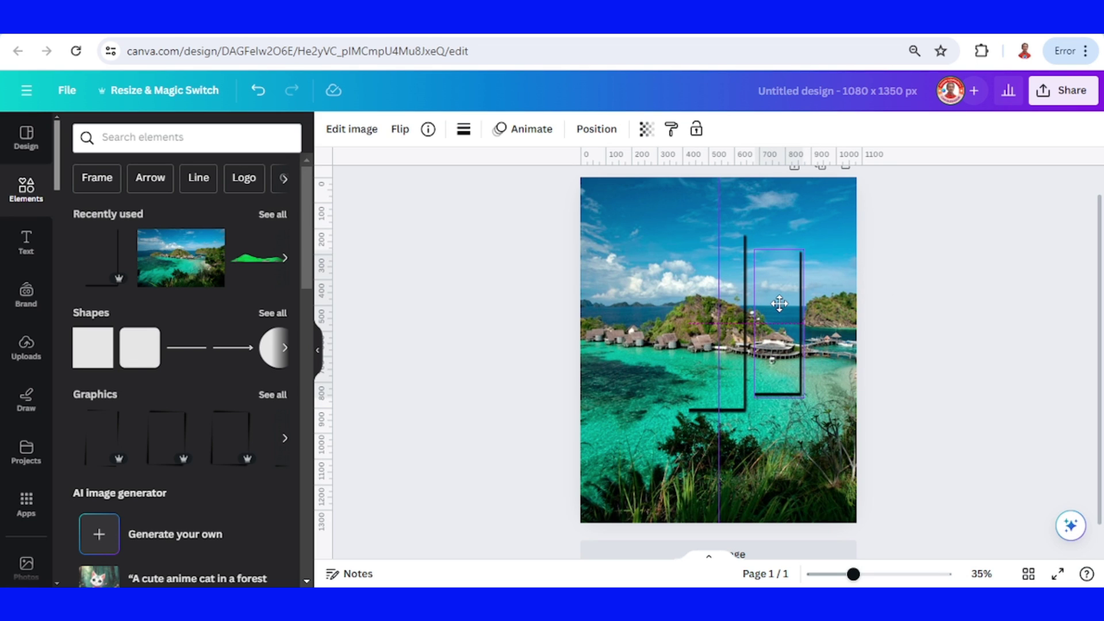
drag(779, 303, 779, 303)
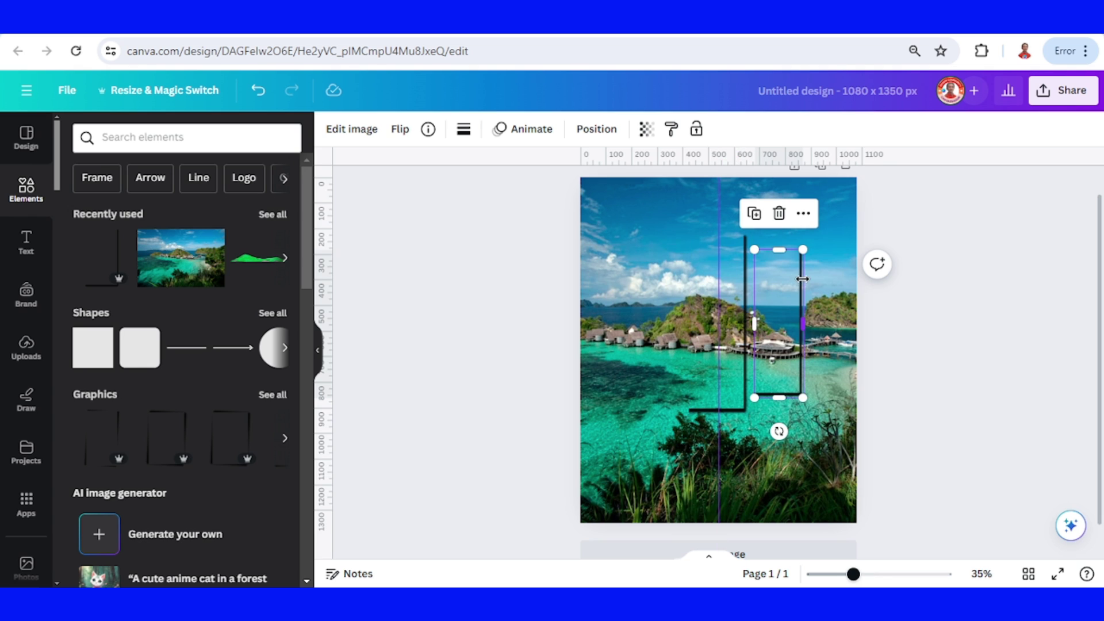
click(755, 218)
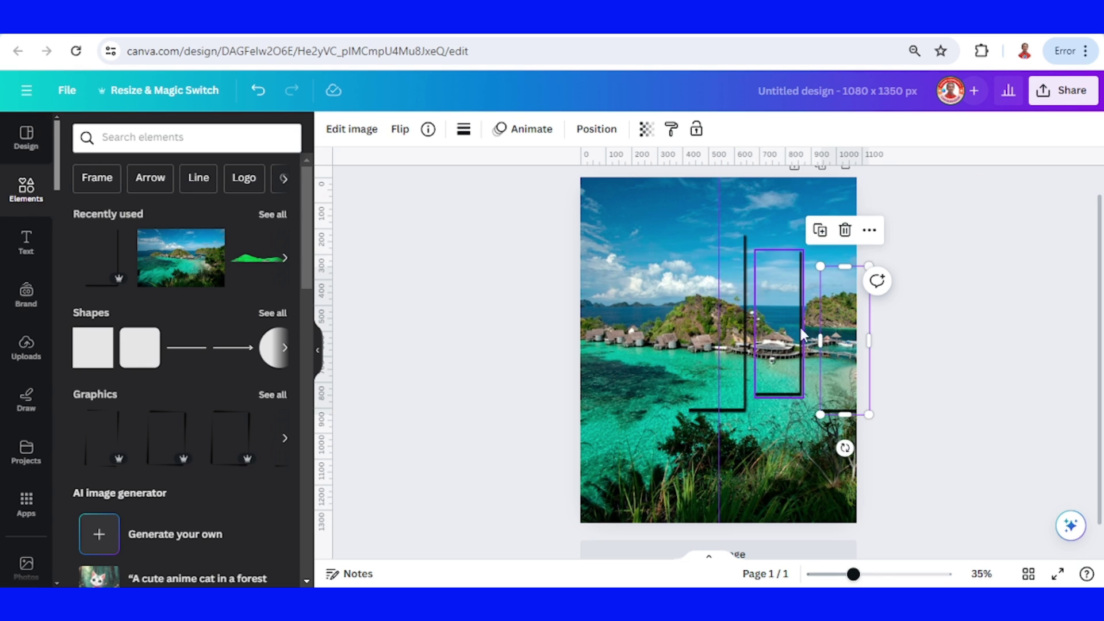
drag(838, 343, 651, 323)
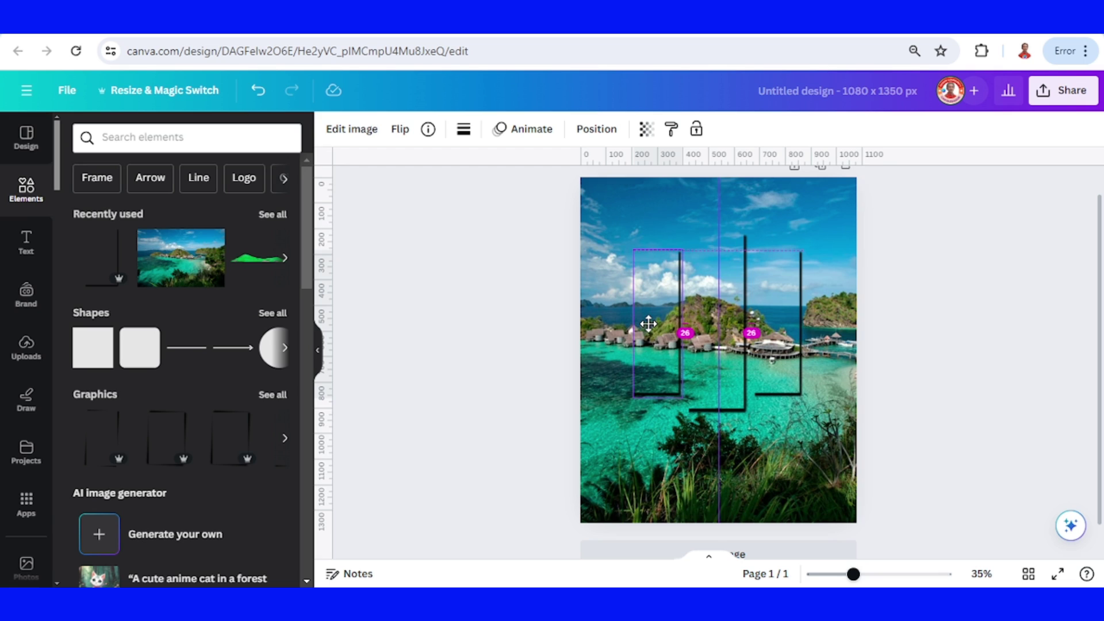
Align the third strip, fit the photo to the 1080 × 1350 page, then narrow a copy to 376 wide.
drag(648, 324, 650, 323)
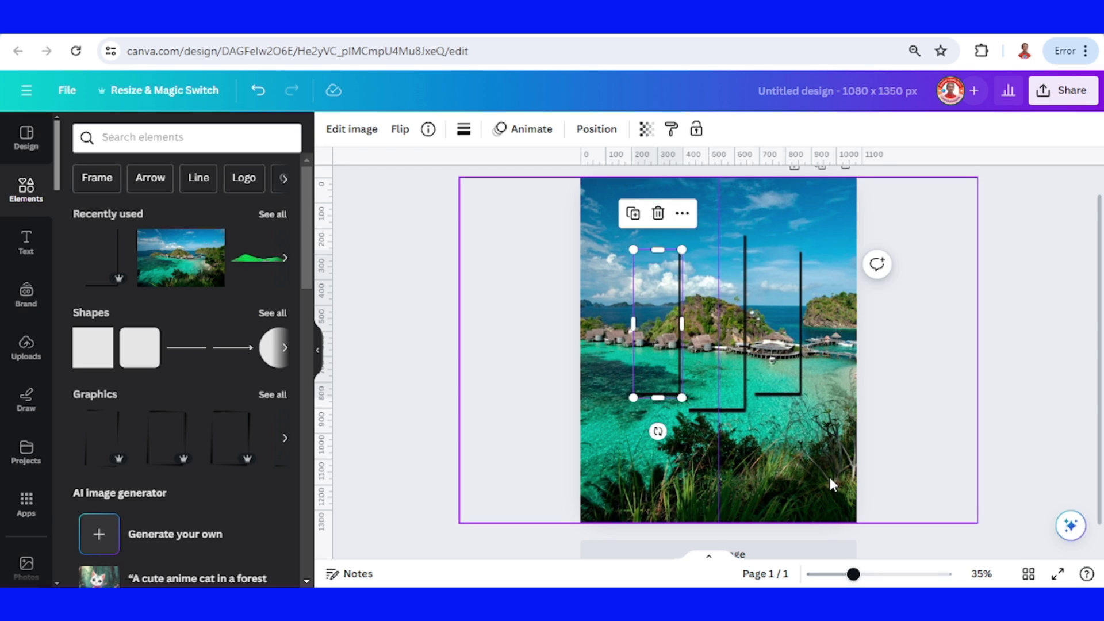
click(826, 468)
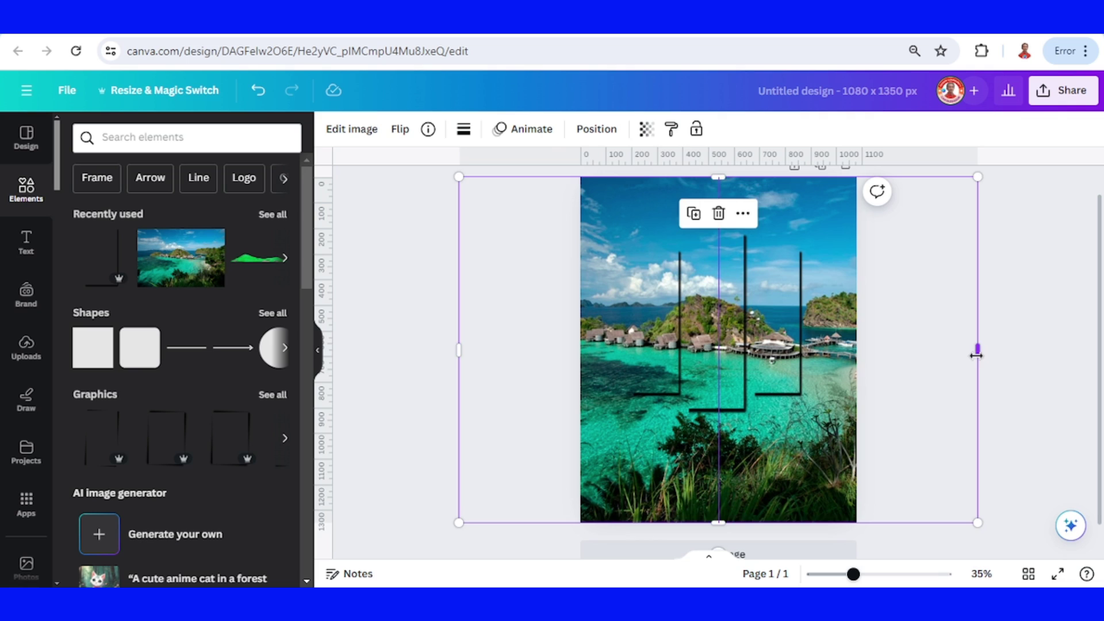
drag(977, 349, 856, 351)
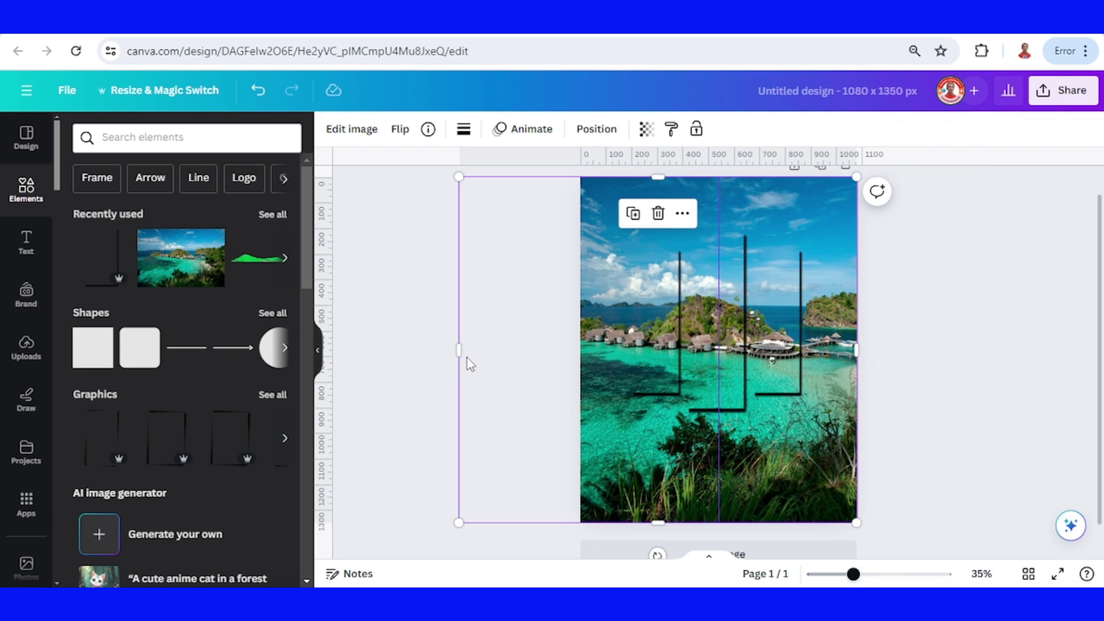
drag(464, 350, 582, 364)
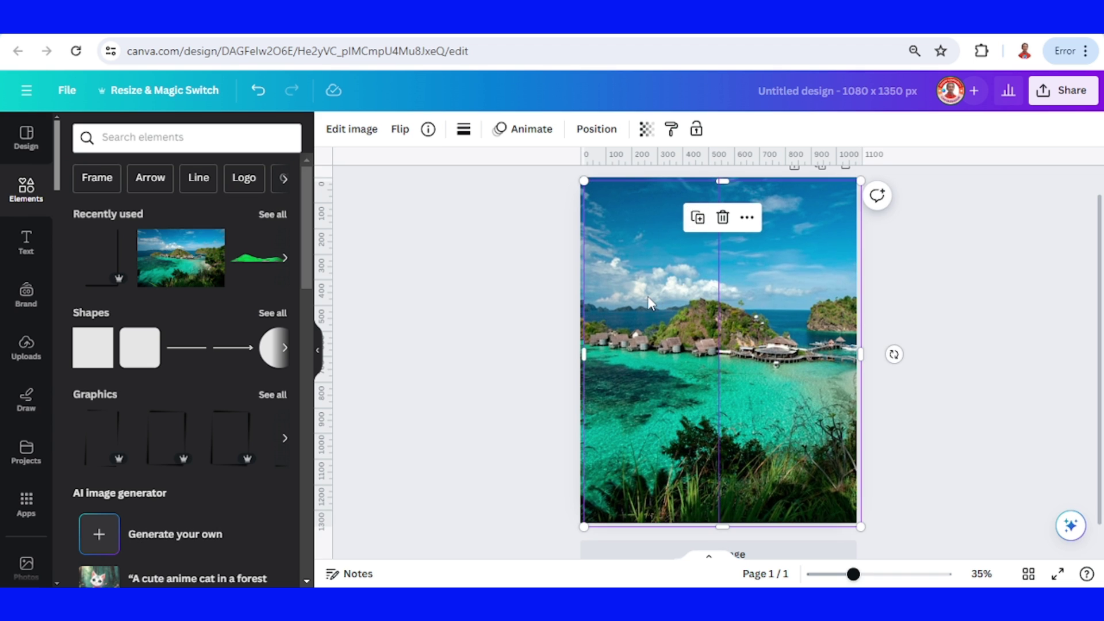
drag(649, 302, 650, 292)
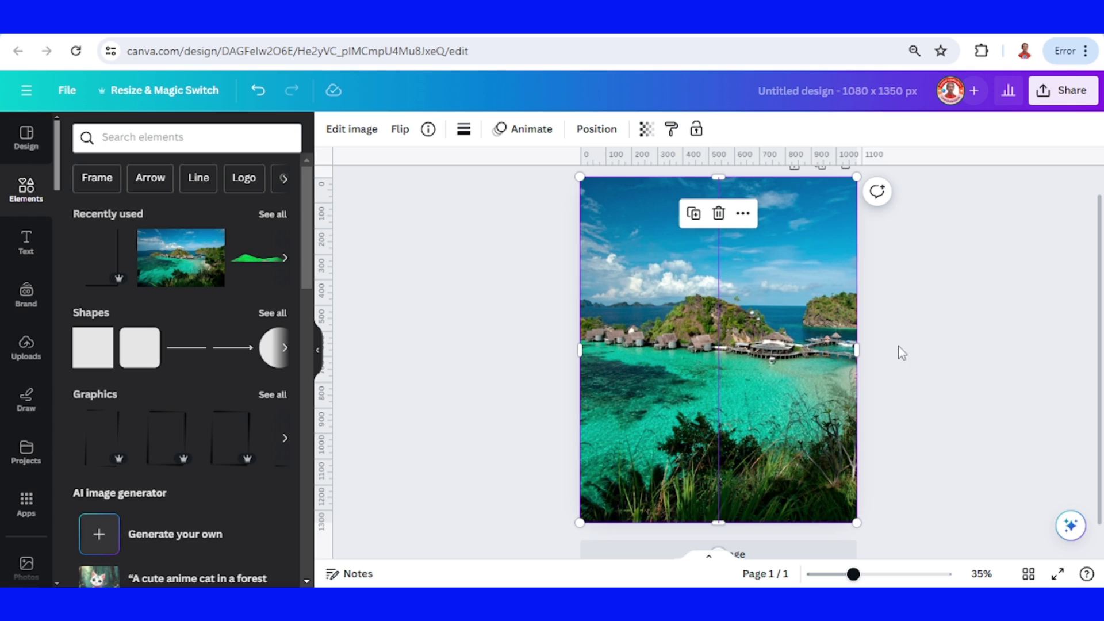
drag(857, 351, 677, 361)
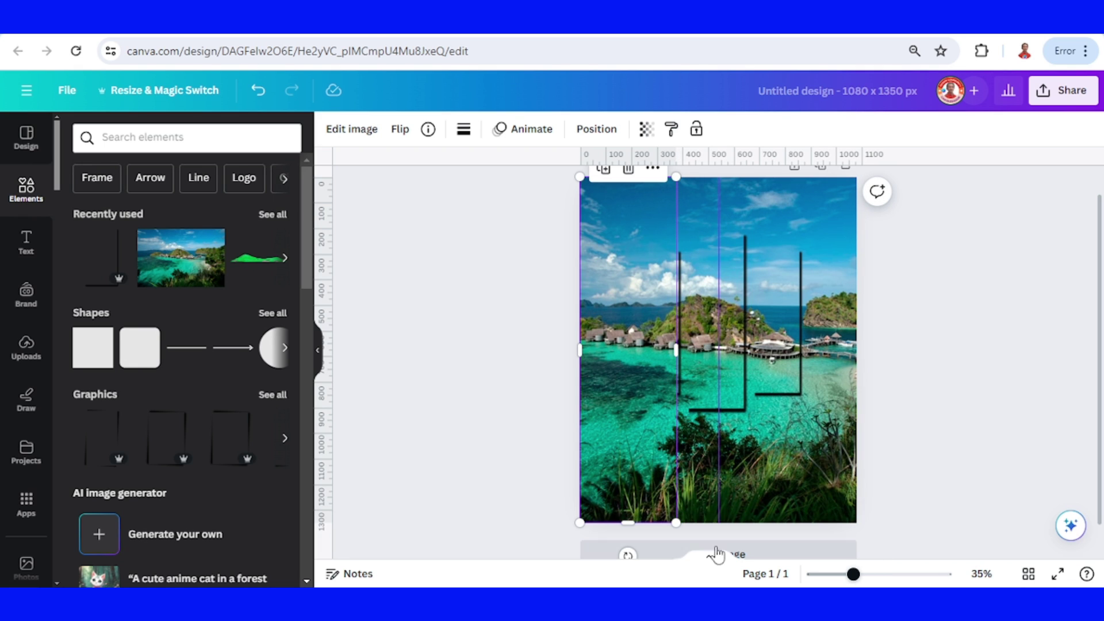
Trim the left photo copy to a 175 × 533 strip inside the left frame outline.
drag(628, 523, 636, 392)
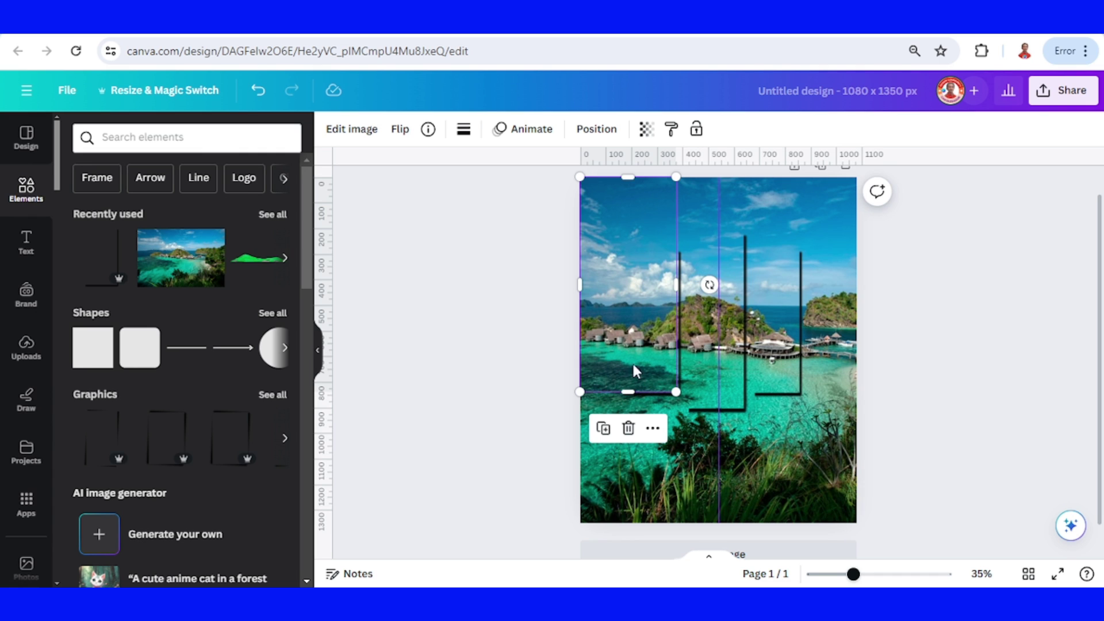
drag(627, 178, 630, 250)
drag(584, 318, 633, 320)
click(891, 573)
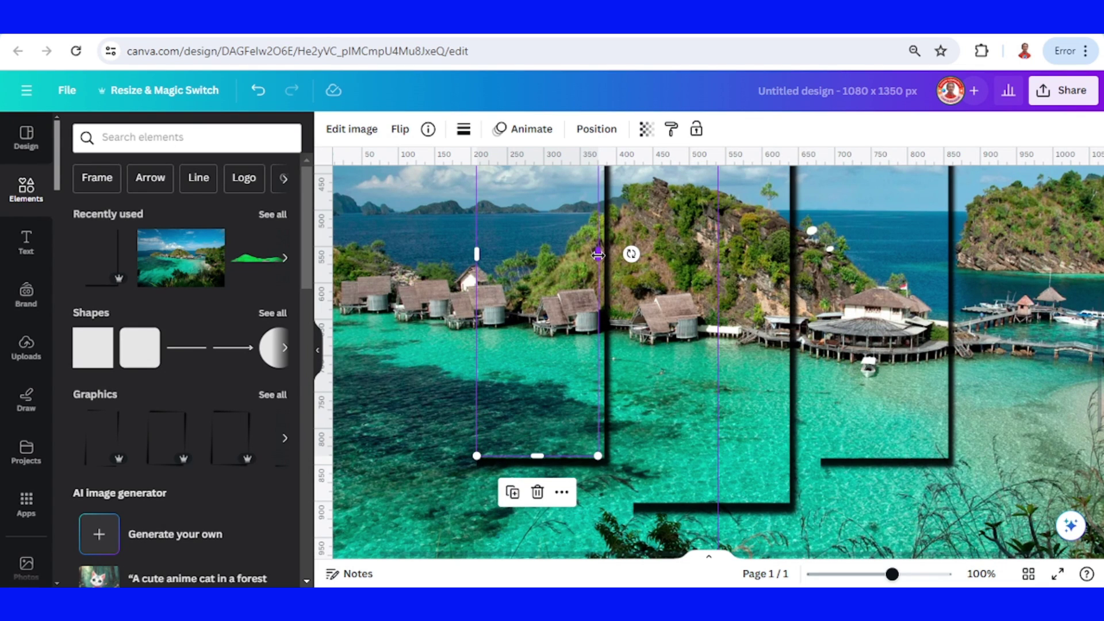
drag(599, 255, 603, 255)
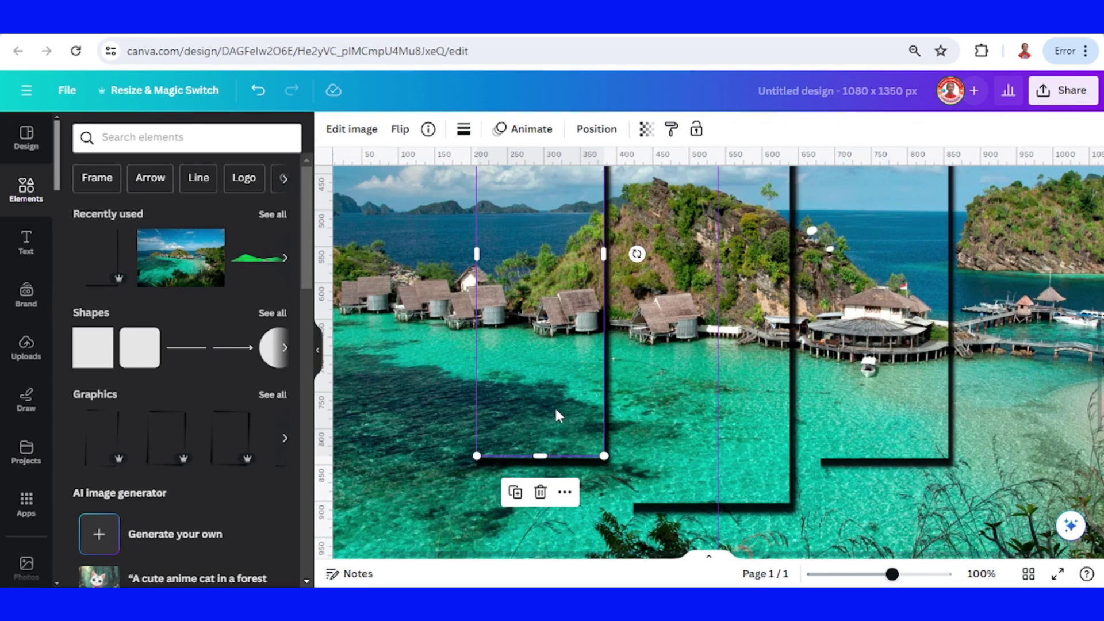
drag(541, 456, 540, 457)
scroll(565, 416, up, 3)
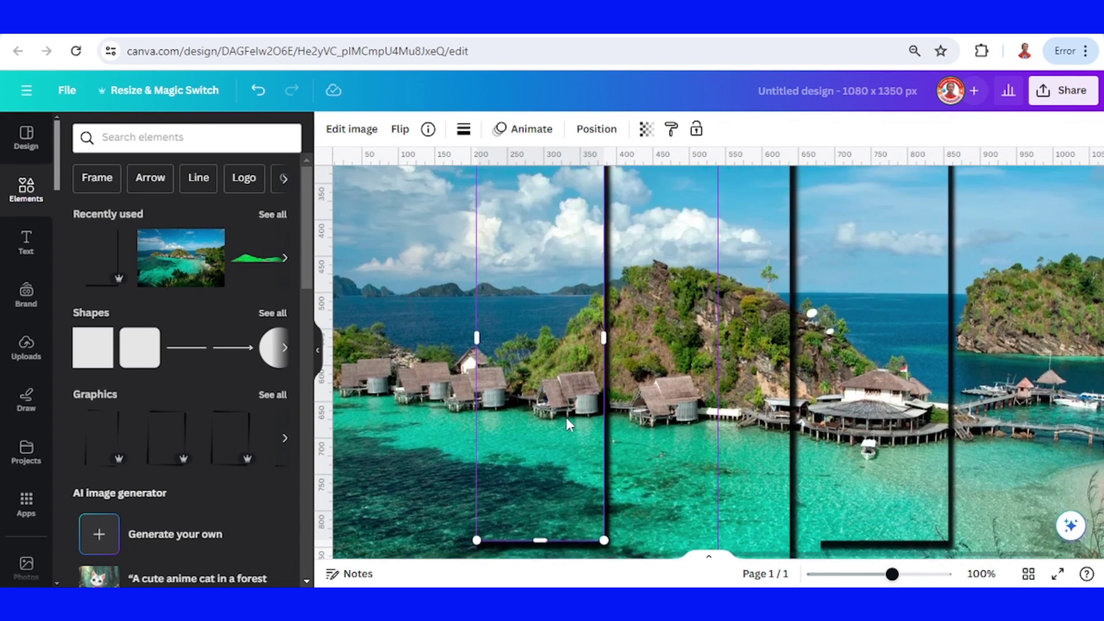
mouse_move(537, 214)
mouse_down()
mouse_move(537, 234)
mouse_move(537, 214)
mouse_up()
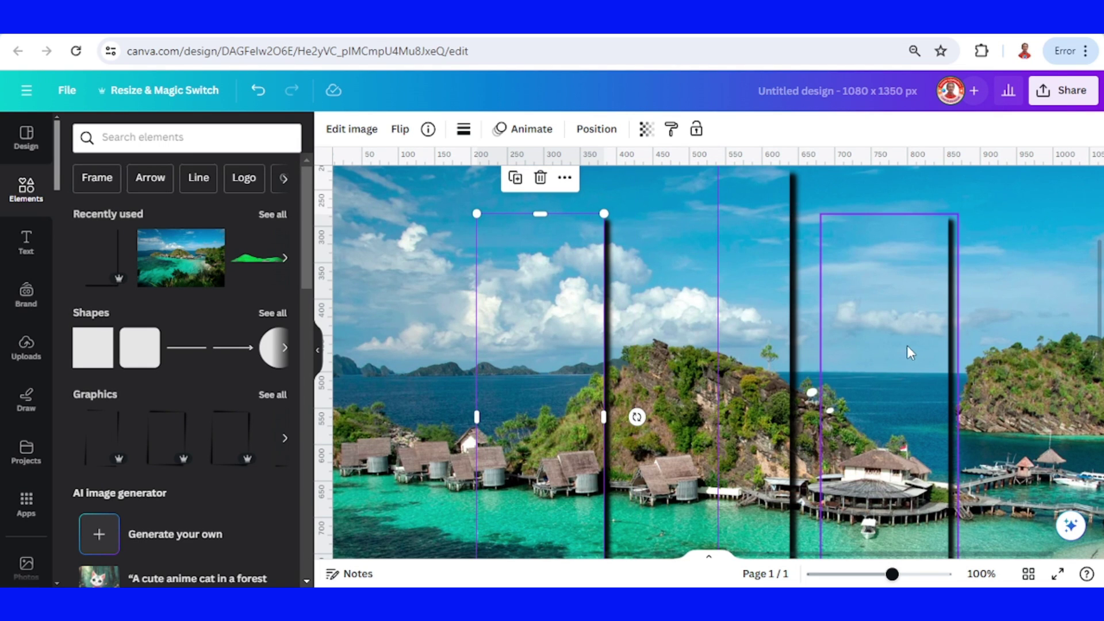
Duplicate the background photo and crop the copy down toward the middle strip outline.
drag(892, 574, 850, 574)
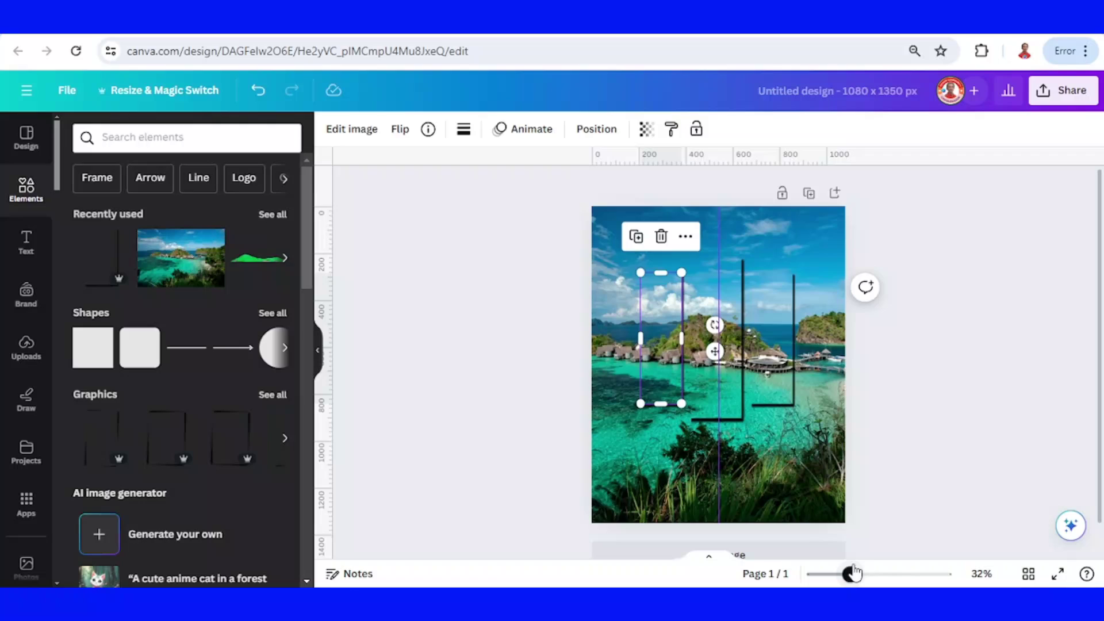
click(817, 426)
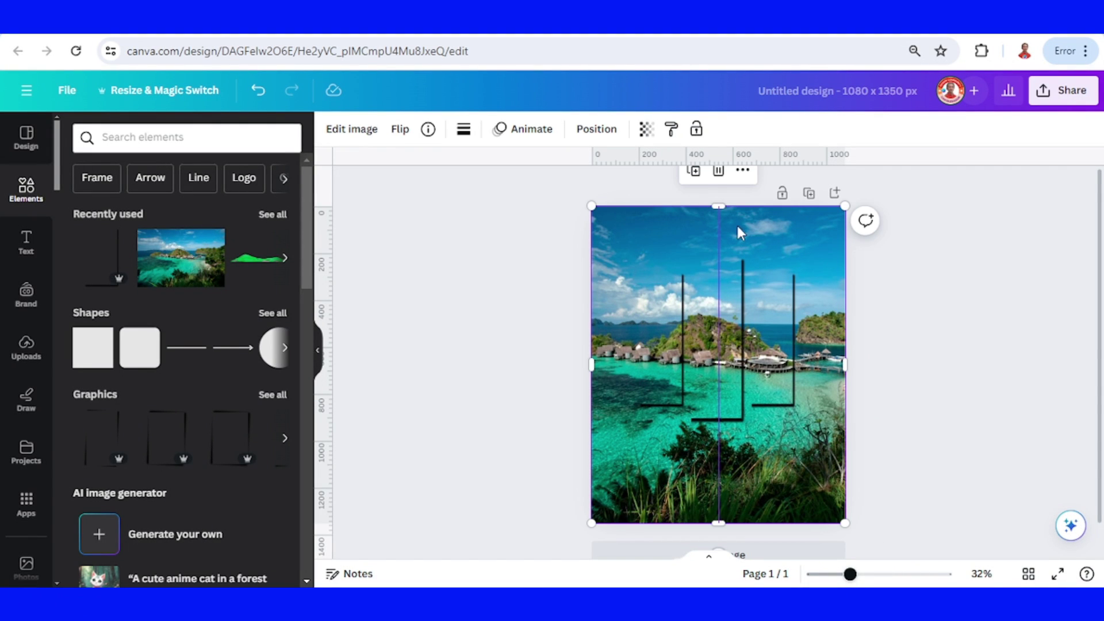
click(694, 171)
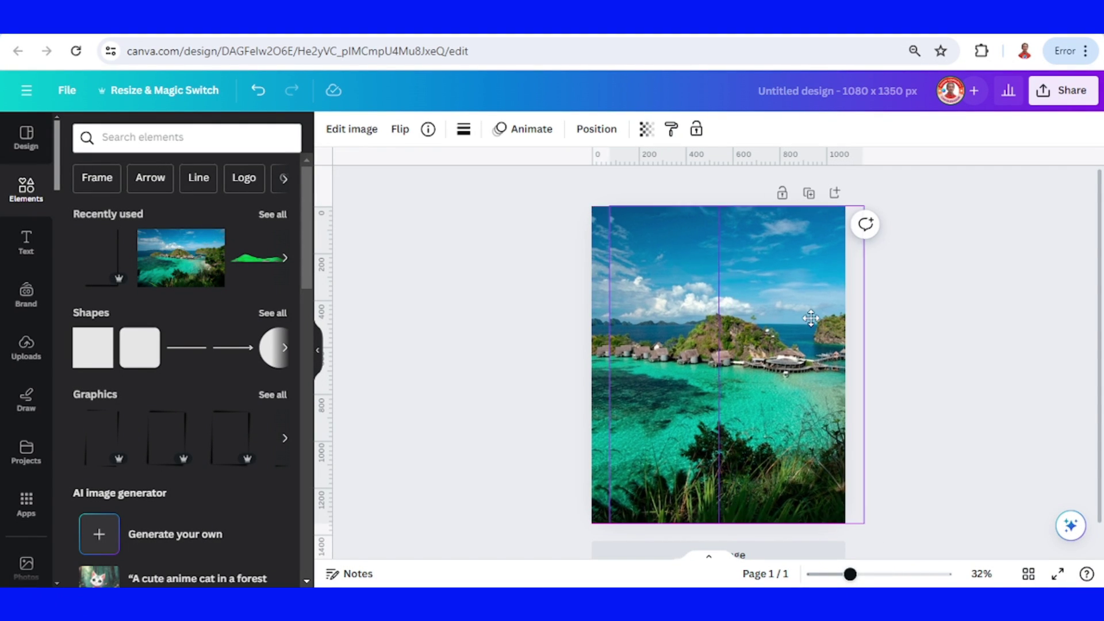
drag(810, 318, 793, 320)
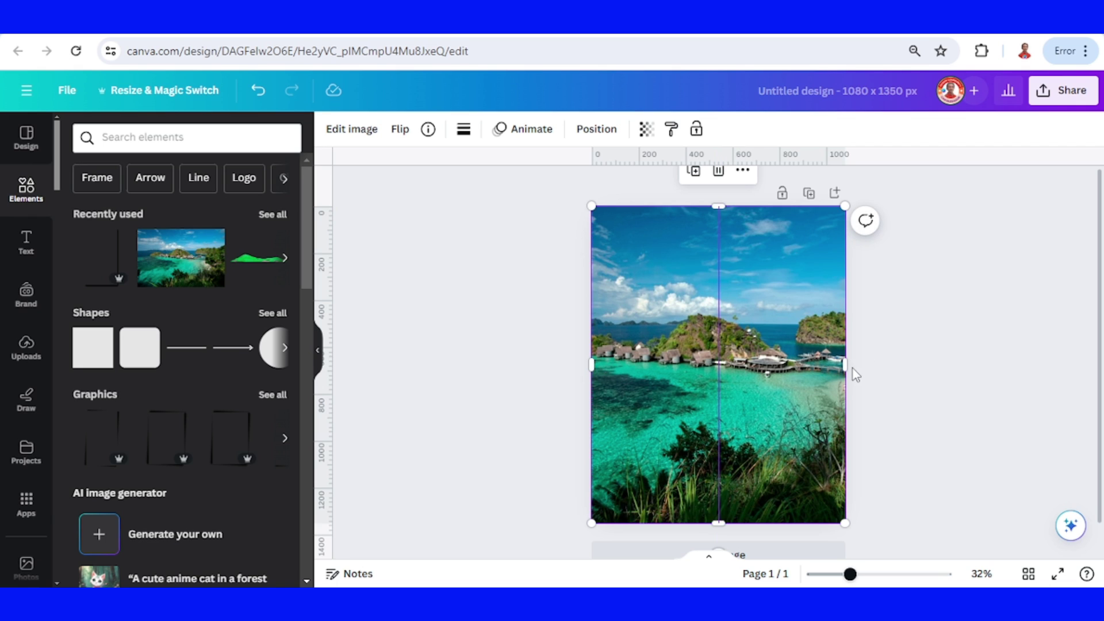
drag(845, 364, 742, 366)
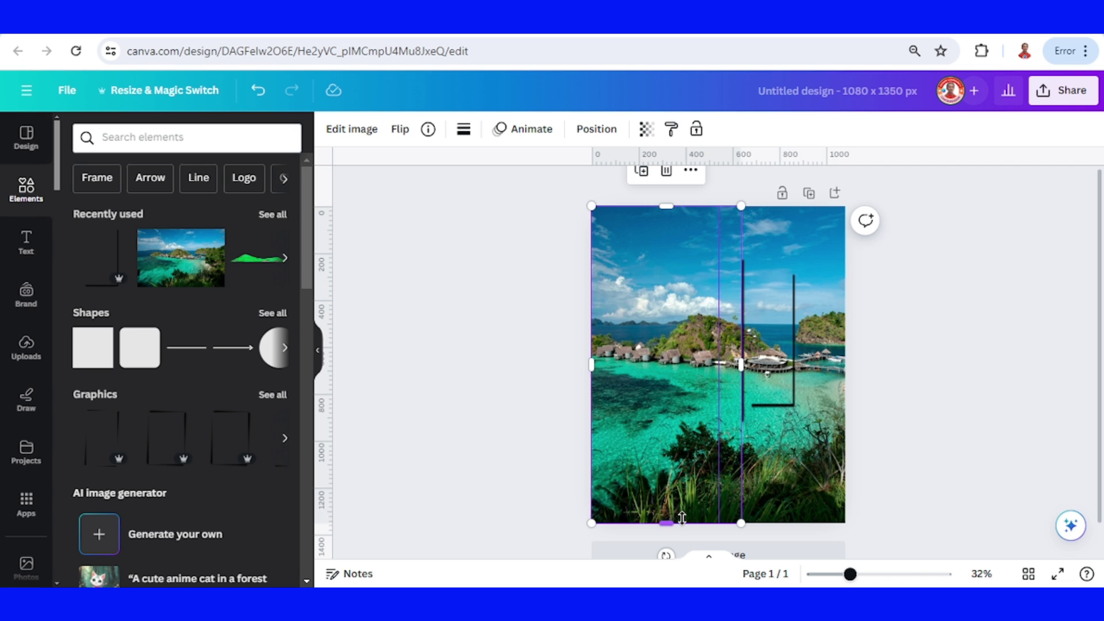
drag(682, 495, 667, 418)
drag(596, 313, 697, 320)
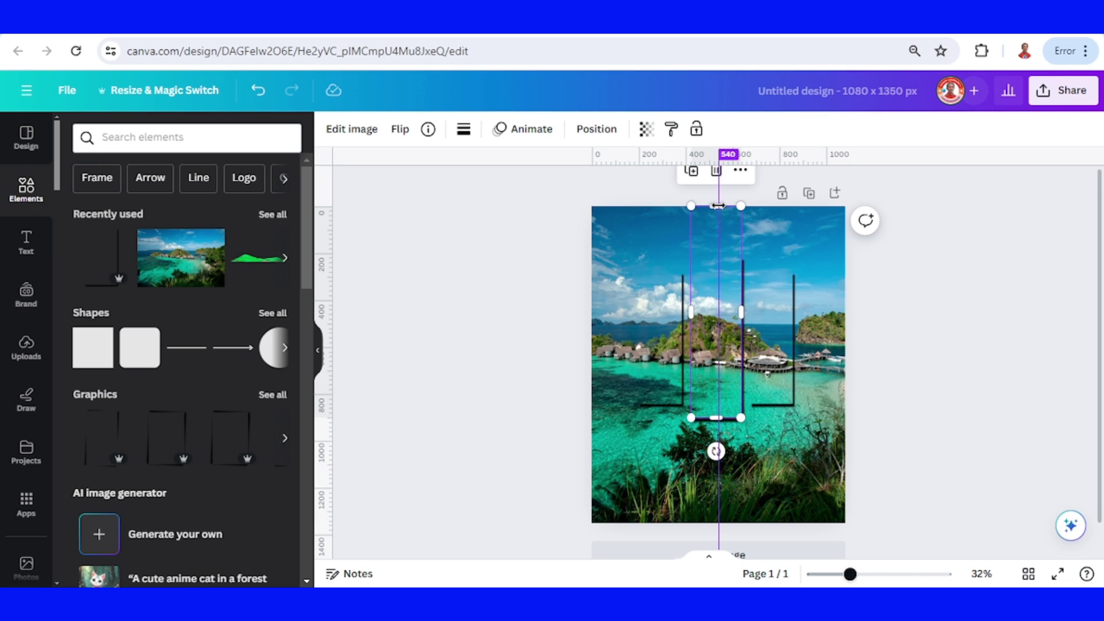
drag(714, 208, 717, 257)
Fine-tune the middle photo strip's edges to about 201 wide within its outline.
click(885, 574)
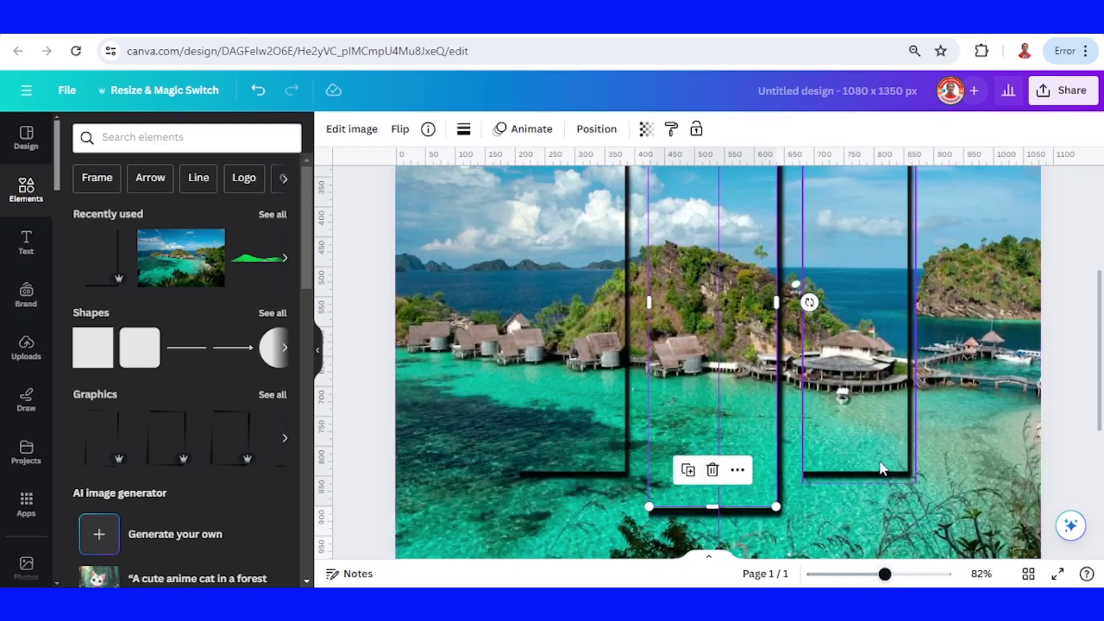
scroll(860, 467, down, 2)
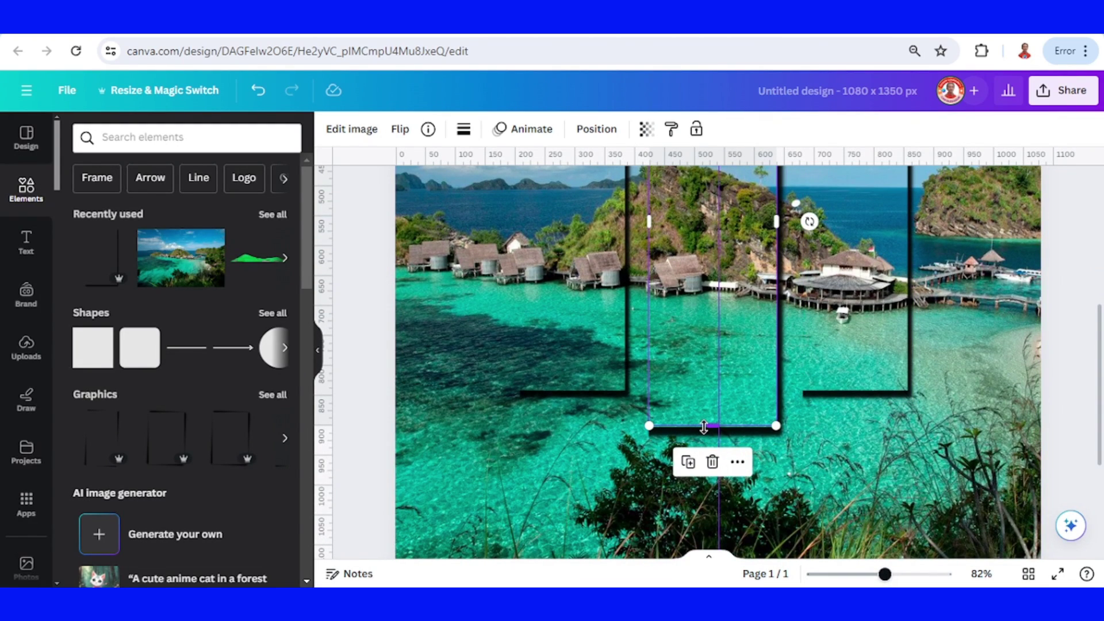
drag(704, 426, 703, 430)
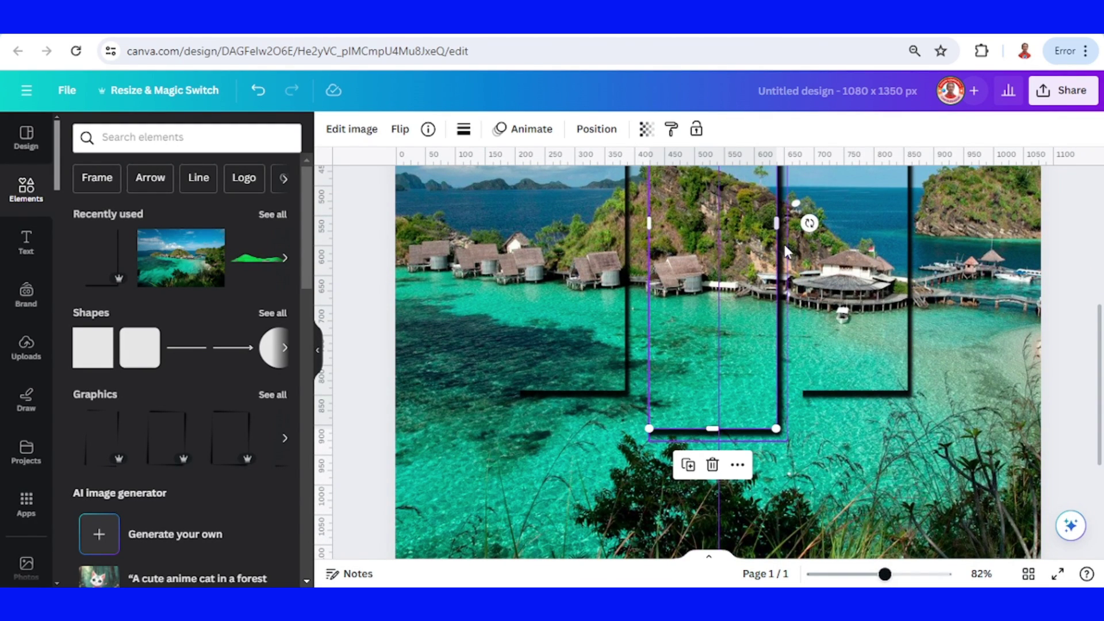
mouse_move(779, 228)
mouse_down()
mouse_move(764, 229)
mouse_move(778, 234)
mouse_up()
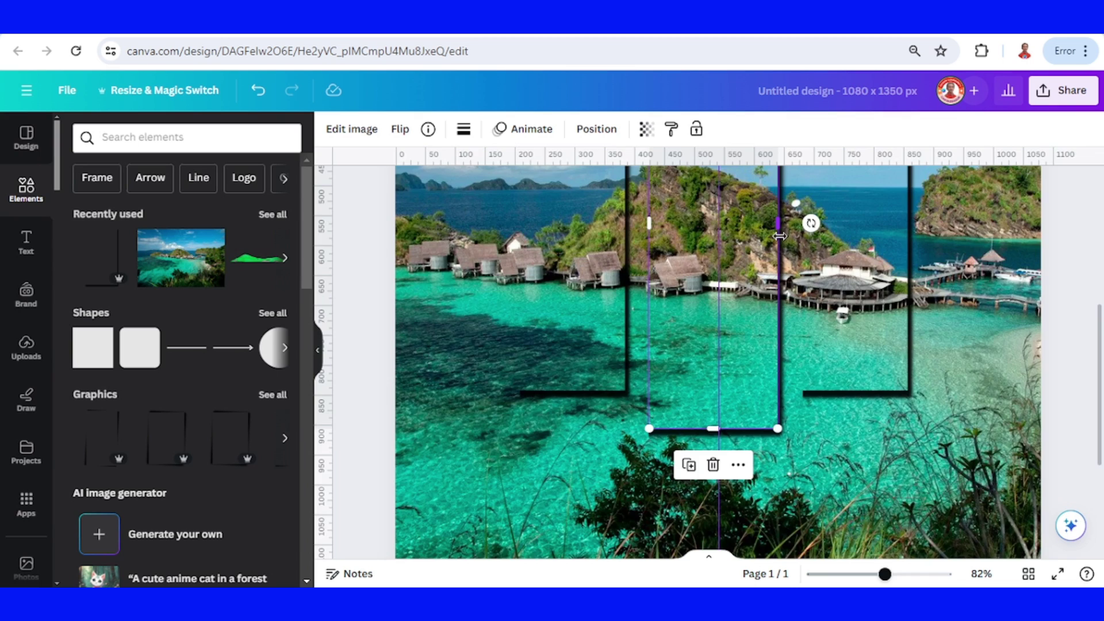
scroll(857, 360, down, 5)
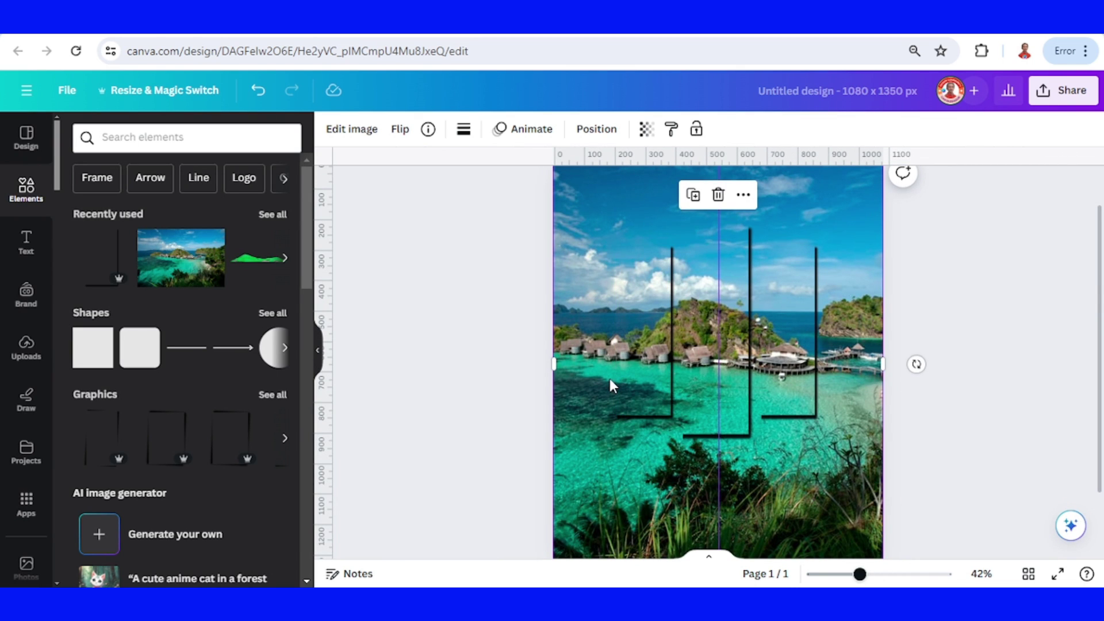
Duplicate the background photo and crop the copy to the right strip outline.
click(693, 196)
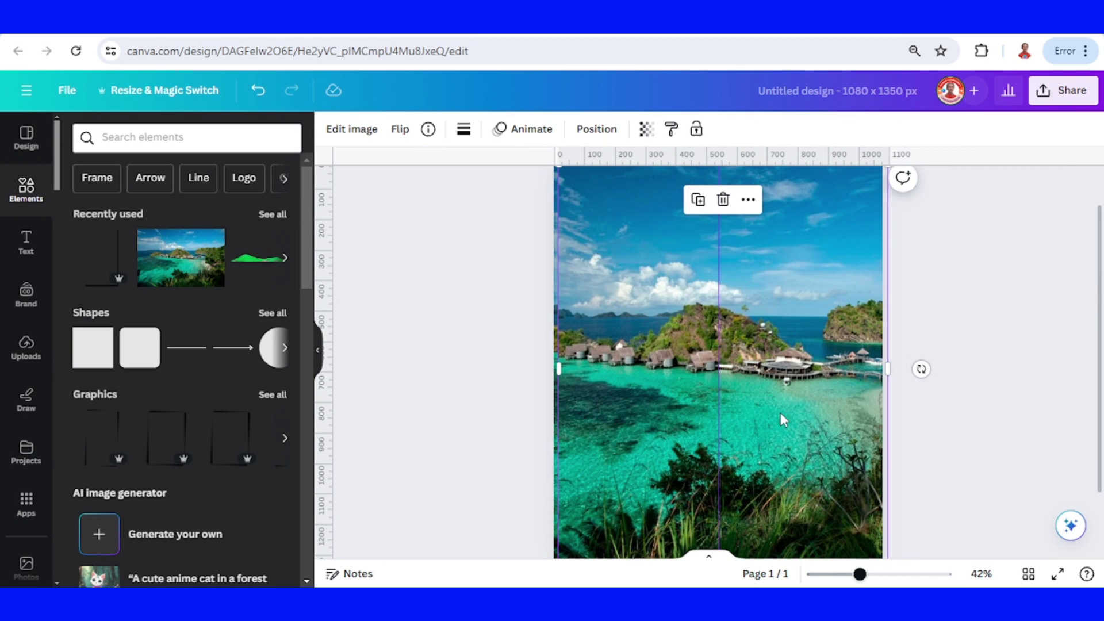
drag(781, 413, 781, 402)
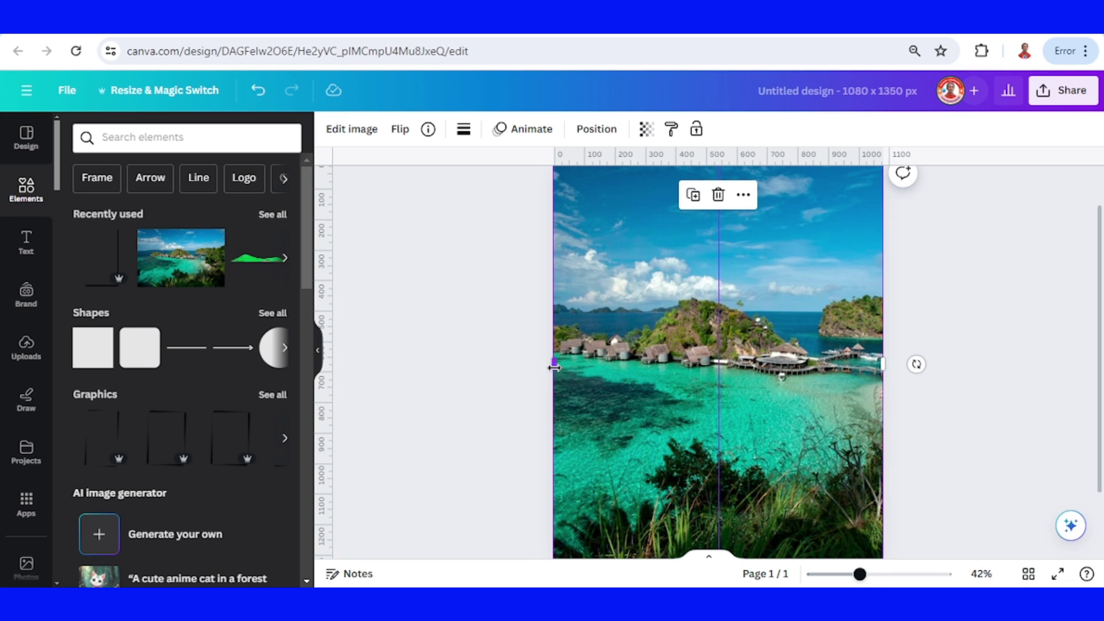
drag(553, 367, 763, 363)
scroll(819, 501, down, 2)
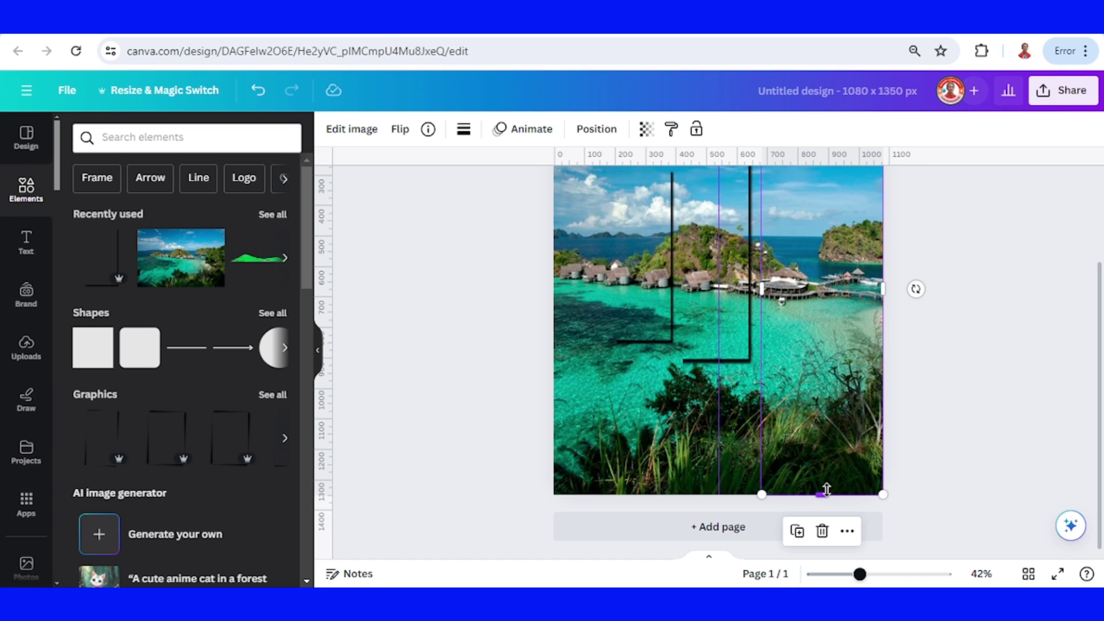
drag(823, 494, 823, 340)
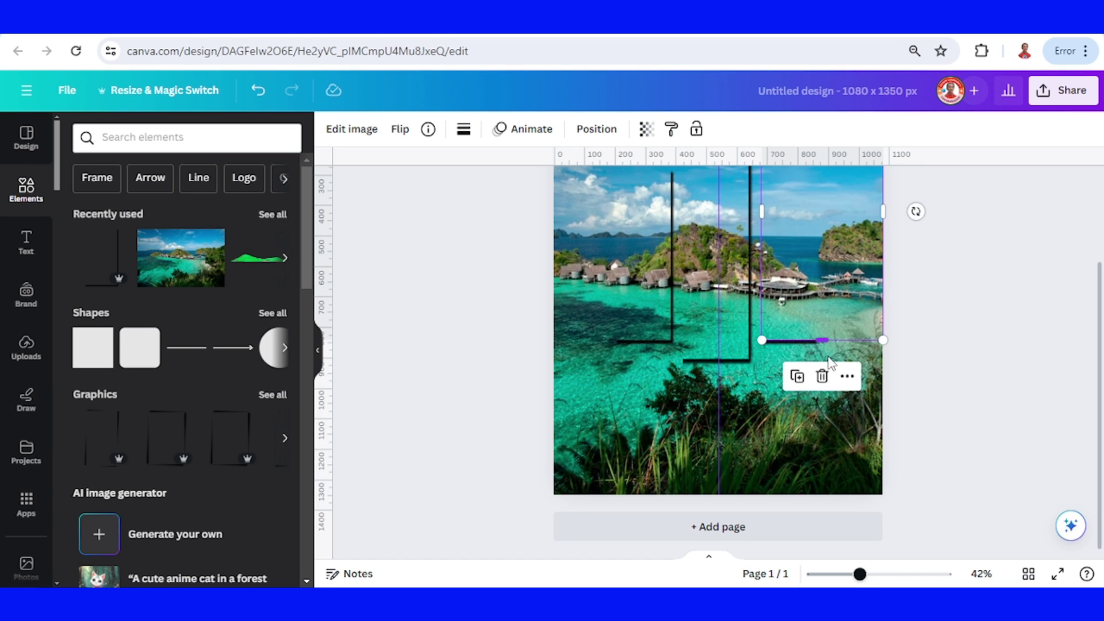
scroll(825, 275, up, 2)
drag(817, 206, 825, 292)
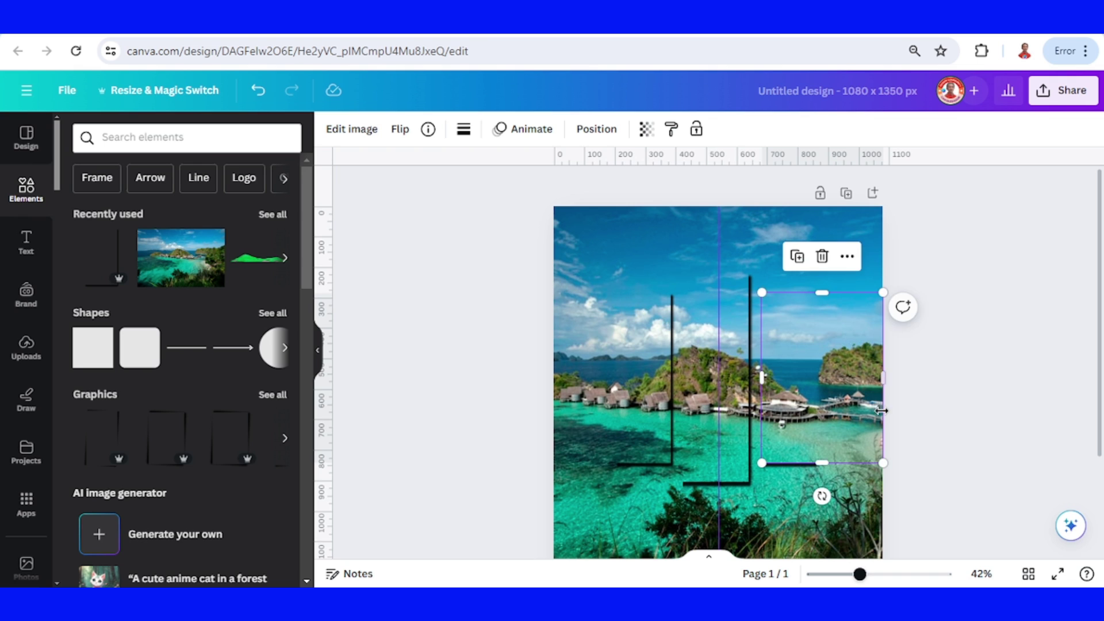
drag(883, 381, 813, 385)
Fine-tune the right photo strip to about 174 × 558 inside its outline.
drag(860, 574, 893, 574)
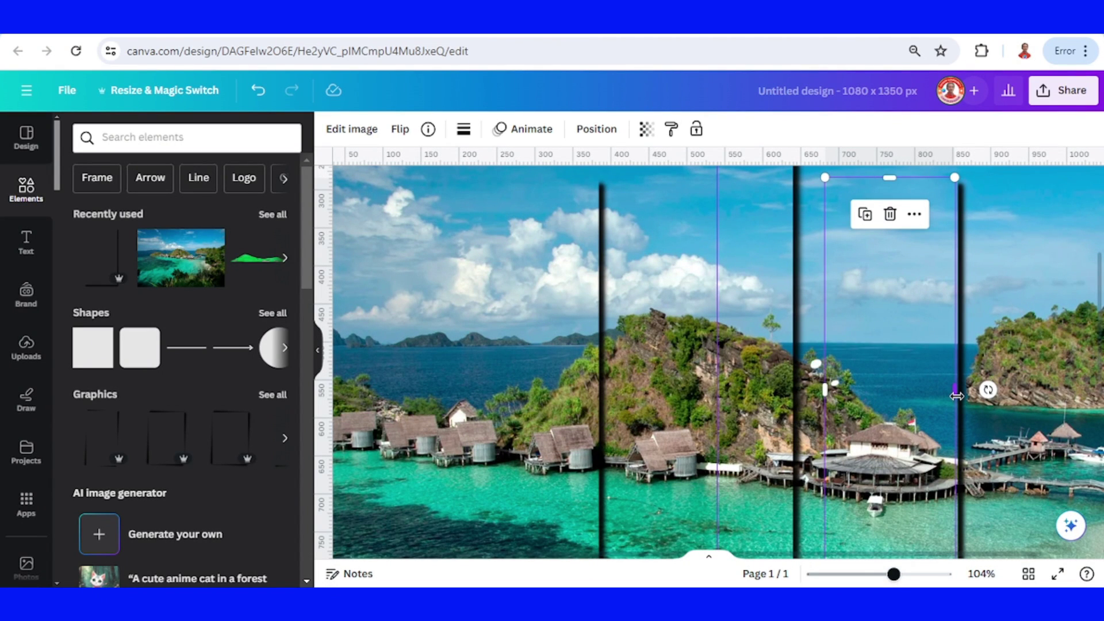
drag(956, 395, 957, 396)
scroll(920, 416, down, 5)
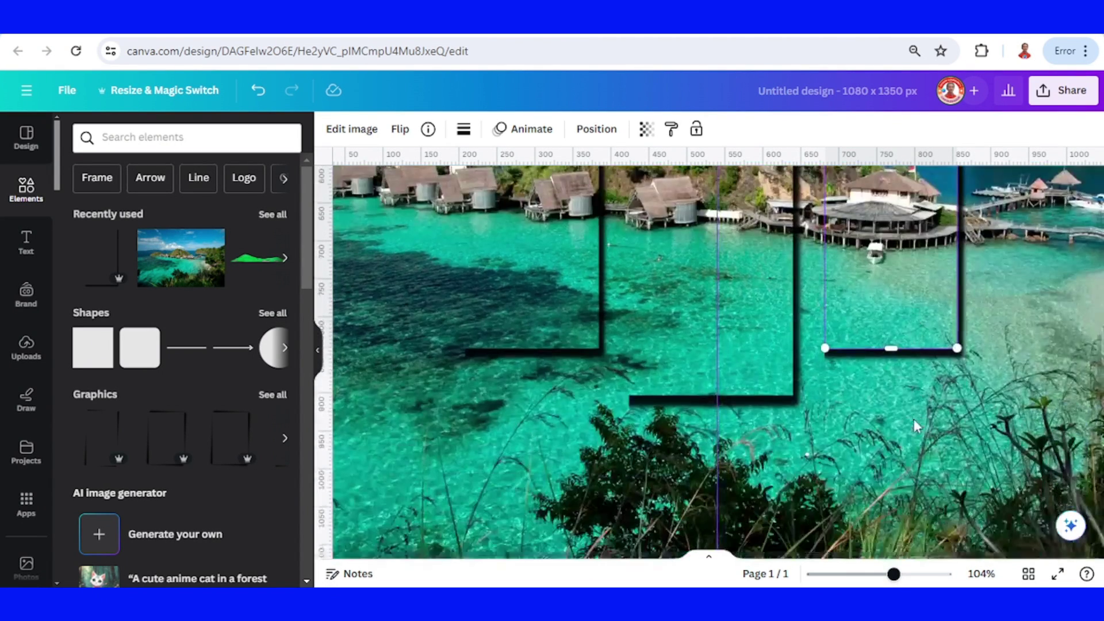
scroll(914, 425, down, 1)
drag(892, 278, 895, 280)
scroll(892, 358, up, 7)
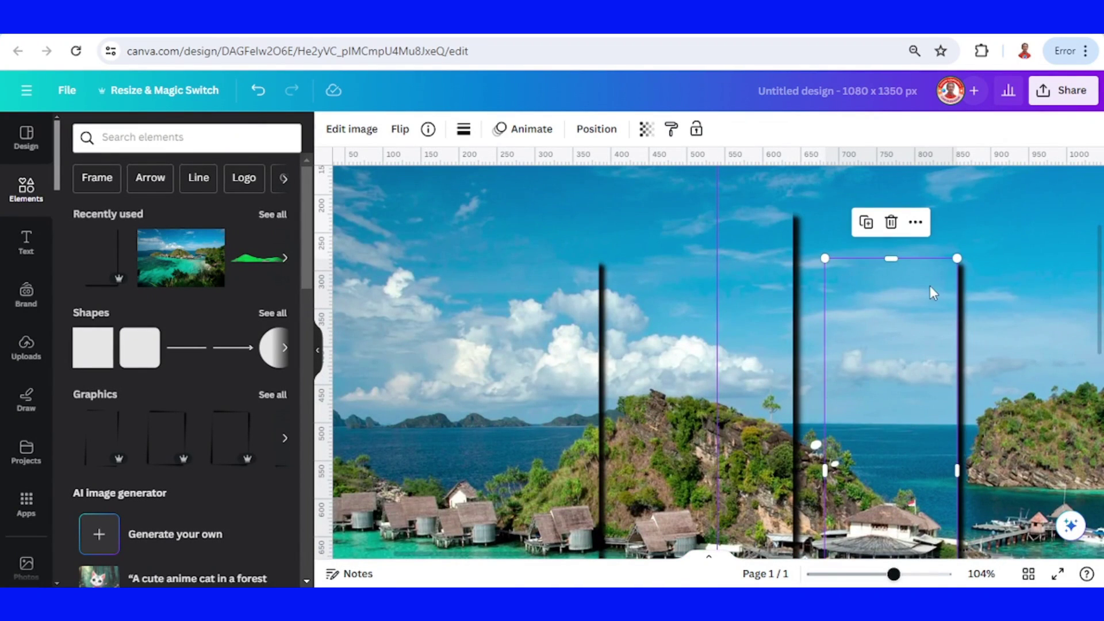
Apply a whole-image blur at intensity 50 to the full background island photo.
click(846, 574)
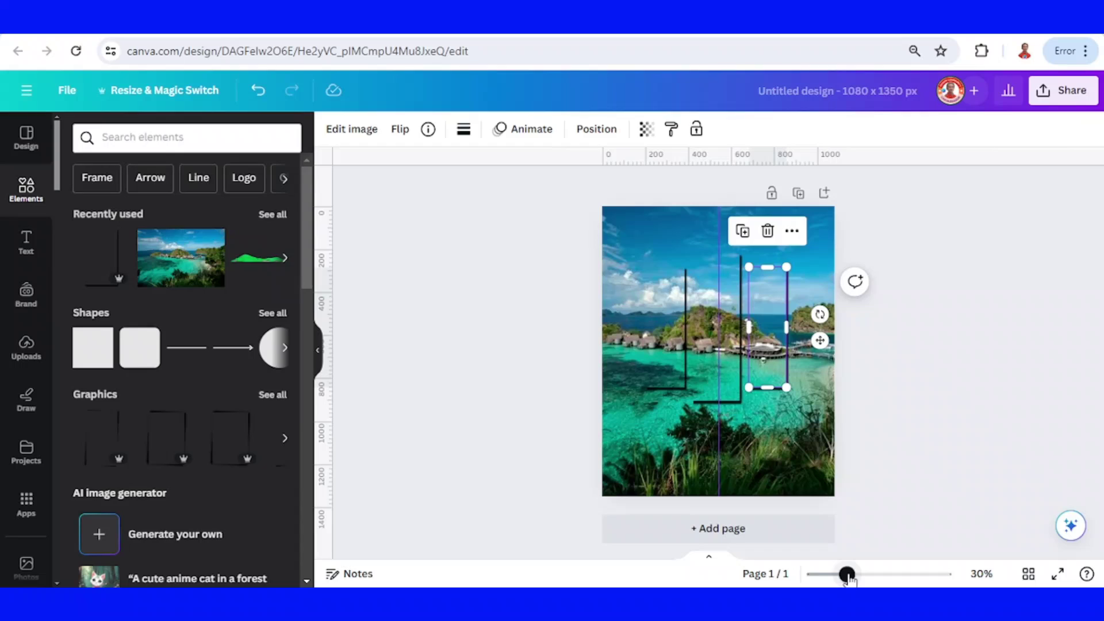
click(806, 443)
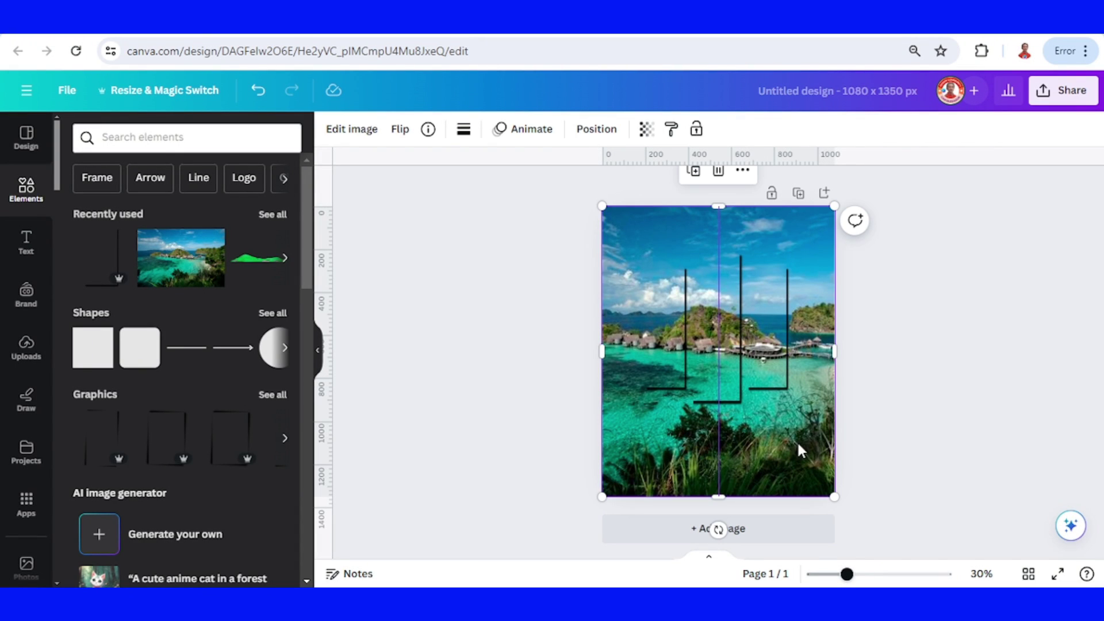
click(348, 132)
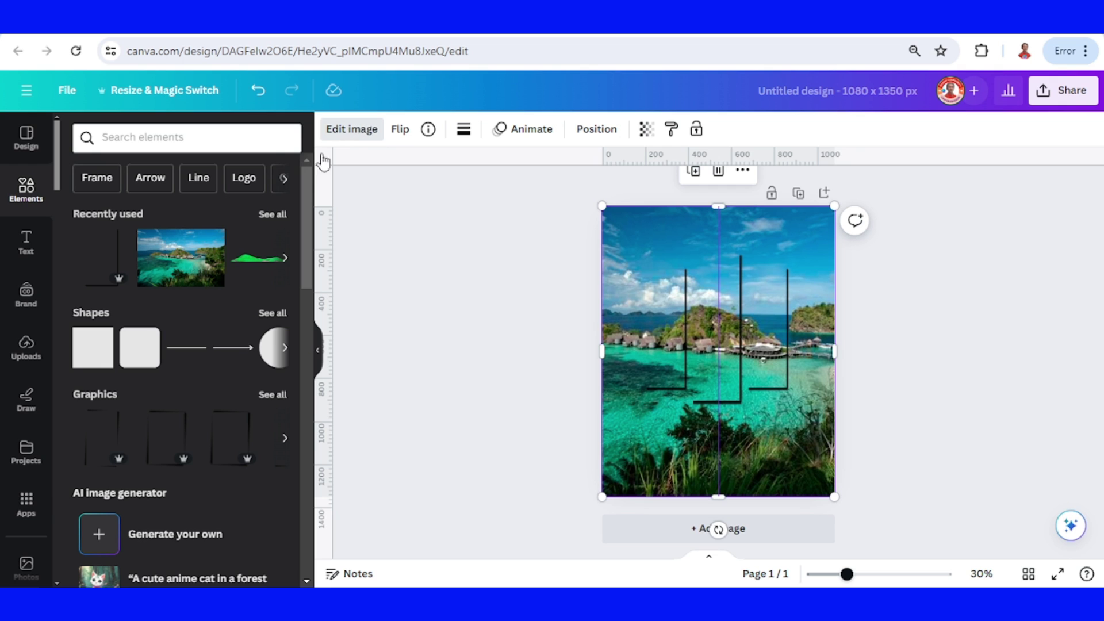
scroll(174, 406, down, 3)
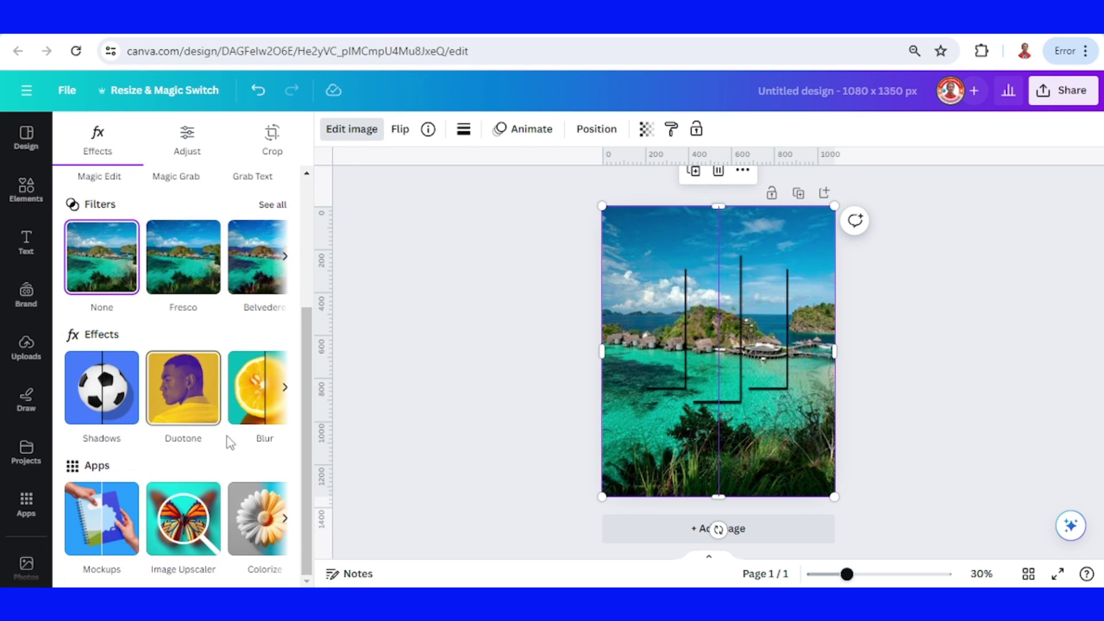
click(255, 401)
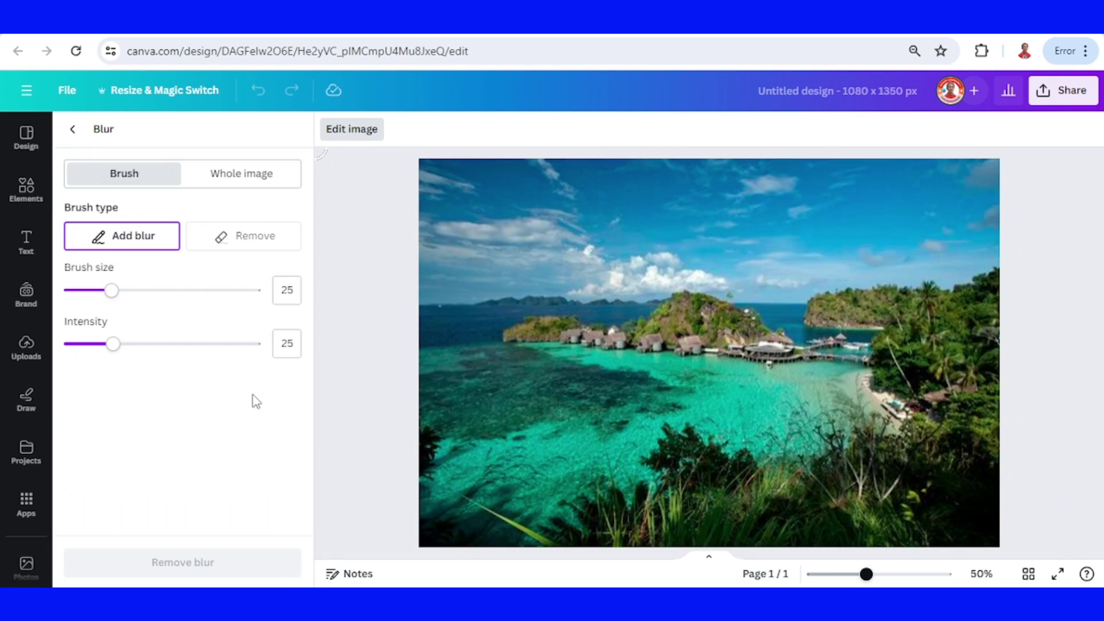
click(239, 184)
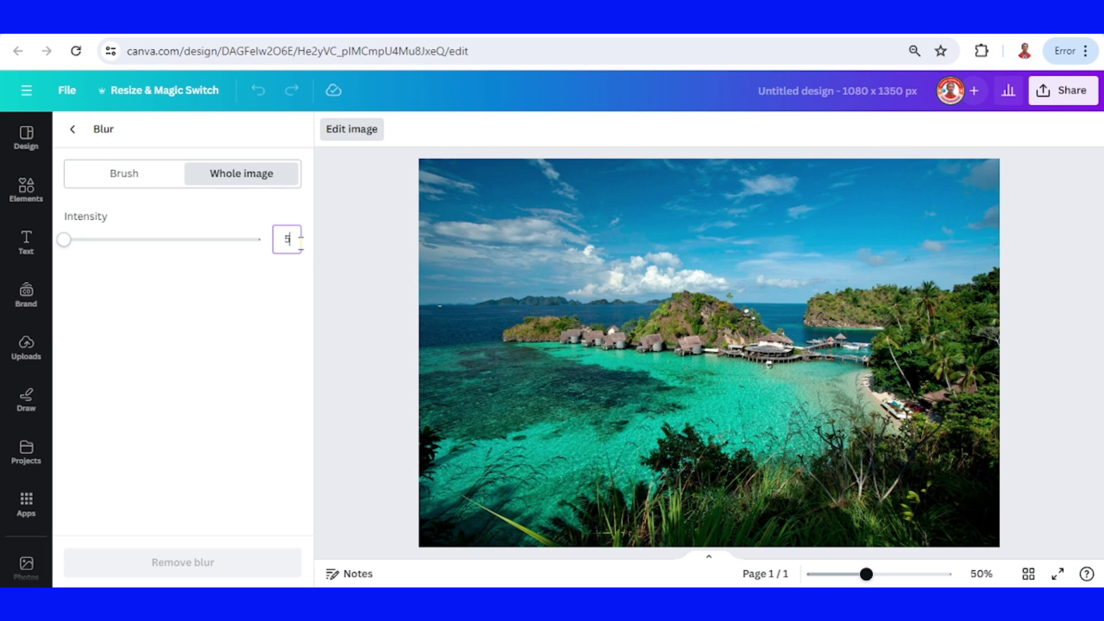
key(Return)
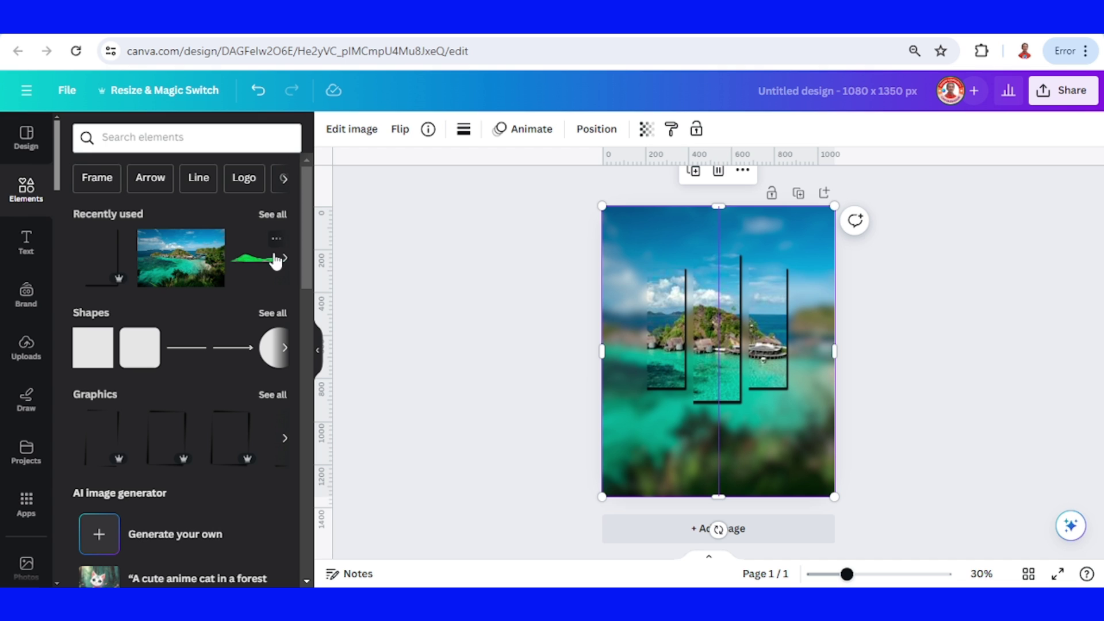
Add the green island hills graphic and stretch it across the bottom of the poster.
click(278, 245)
click(119, 240)
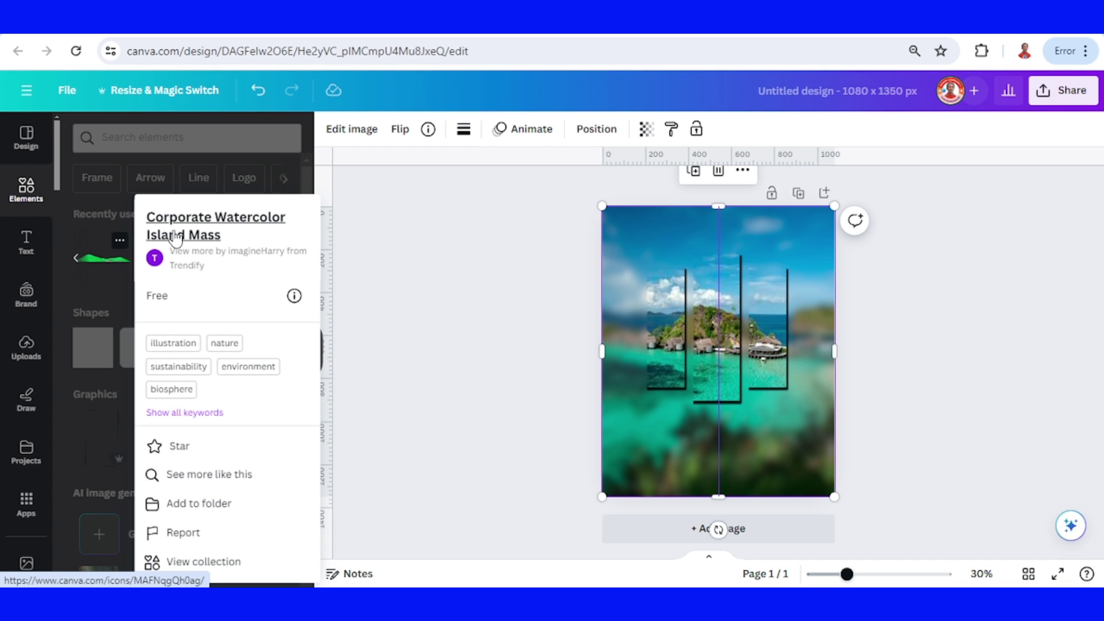
click(104, 261)
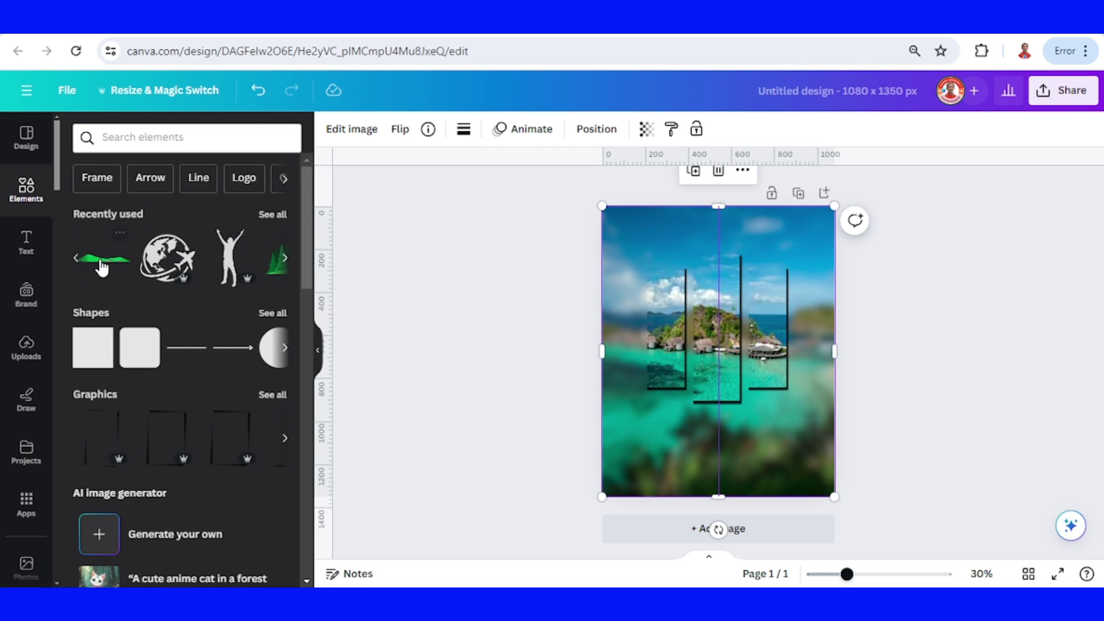
click(104, 263)
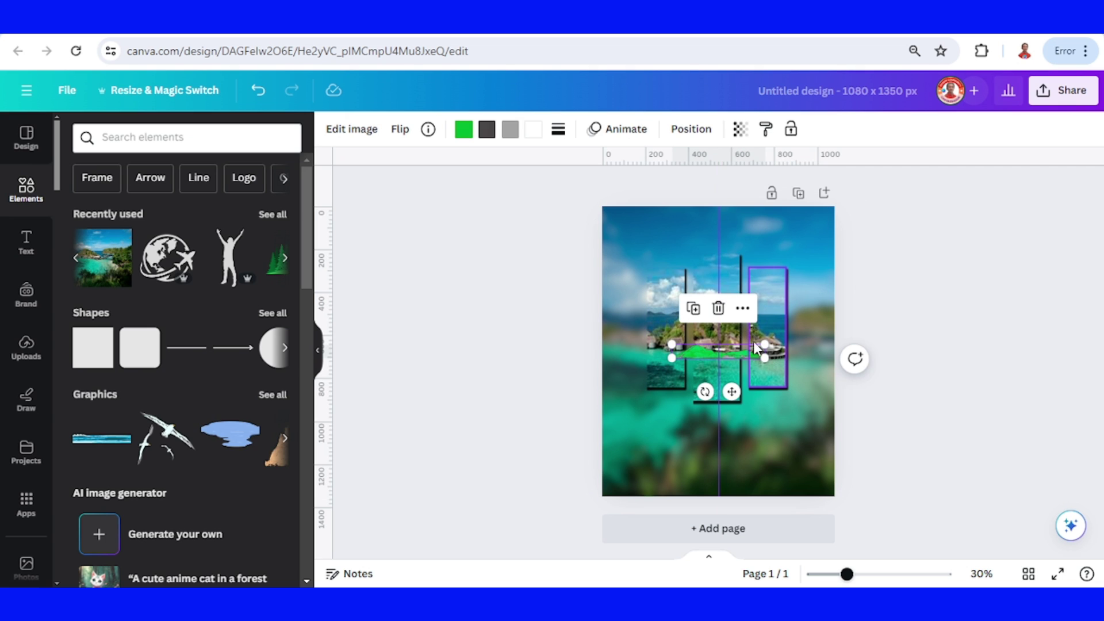
drag(766, 344, 993, 274)
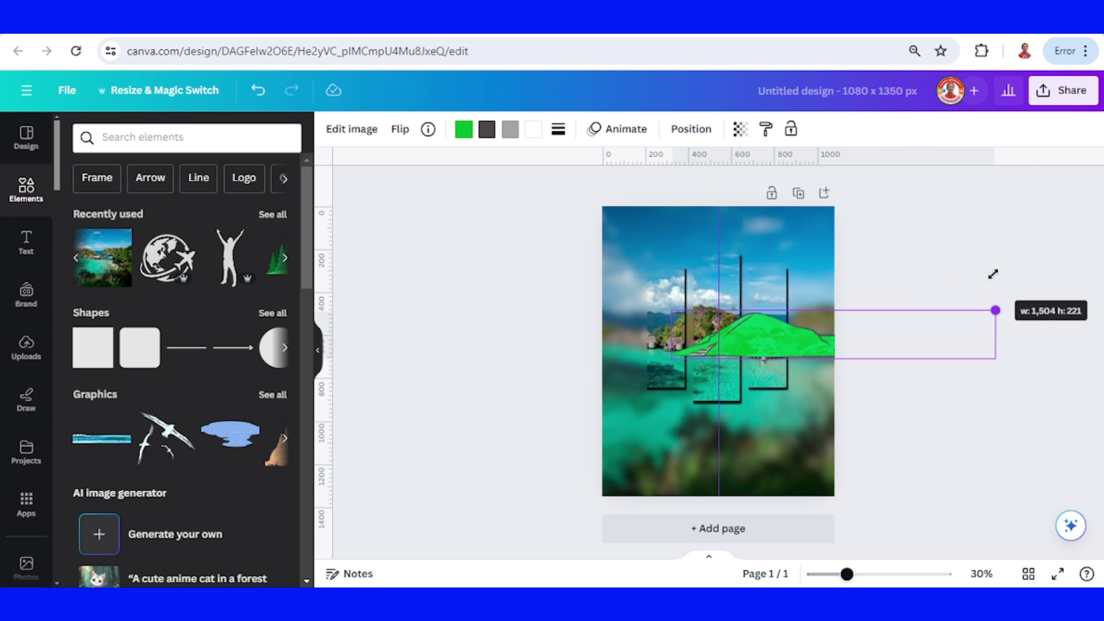
drag(786, 342, 673, 472)
drag(887, 449, 942, 444)
Recolour all of the hills graphic's colours, including fill and outline, to white.
click(460, 129)
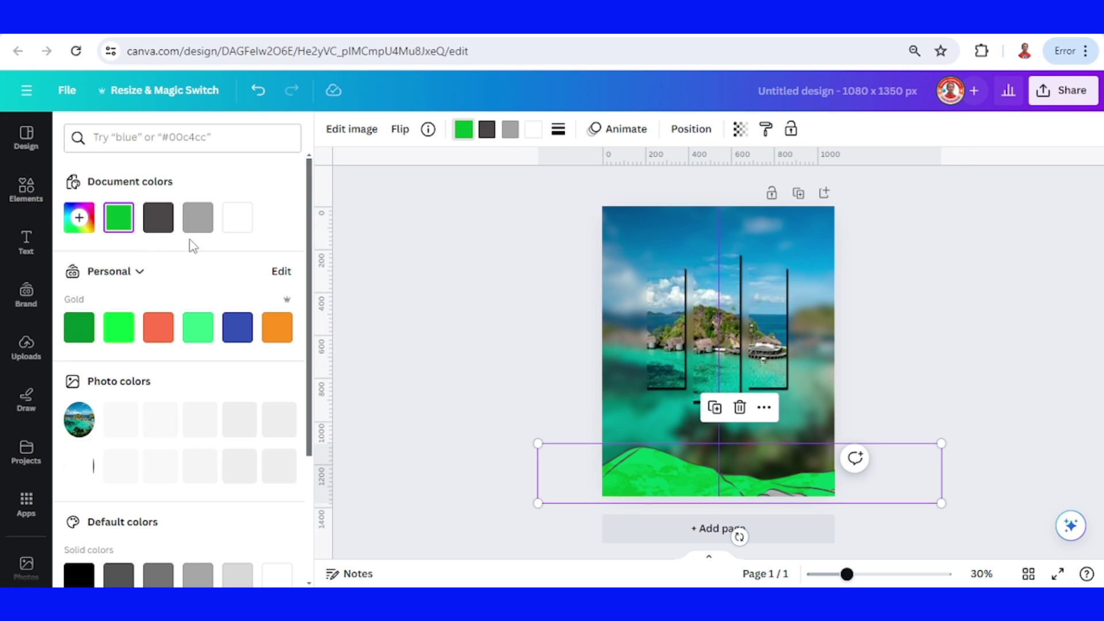
click(236, 222)
click(486, 129)
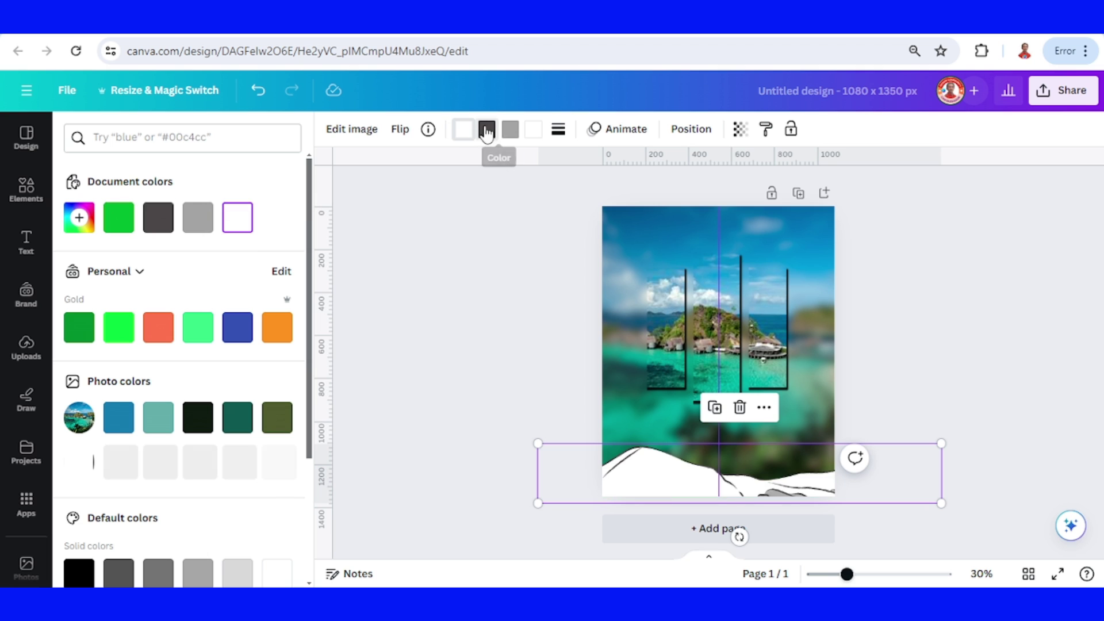
click(237, 218)
click(507, 131)
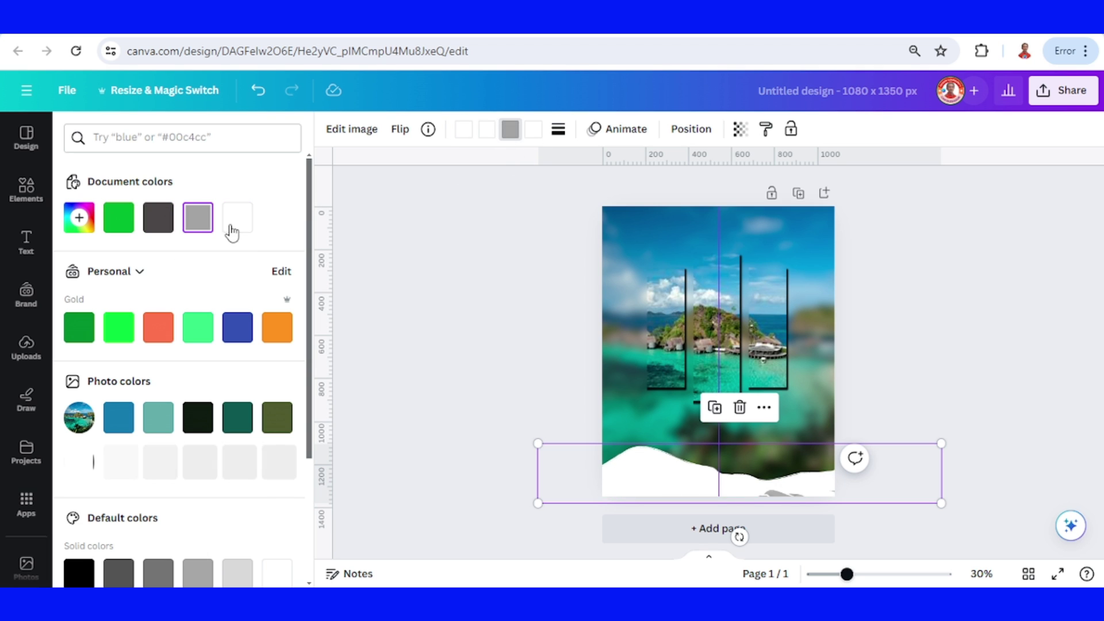
click(235, 223)
click(533, 129)
click(237, 217)
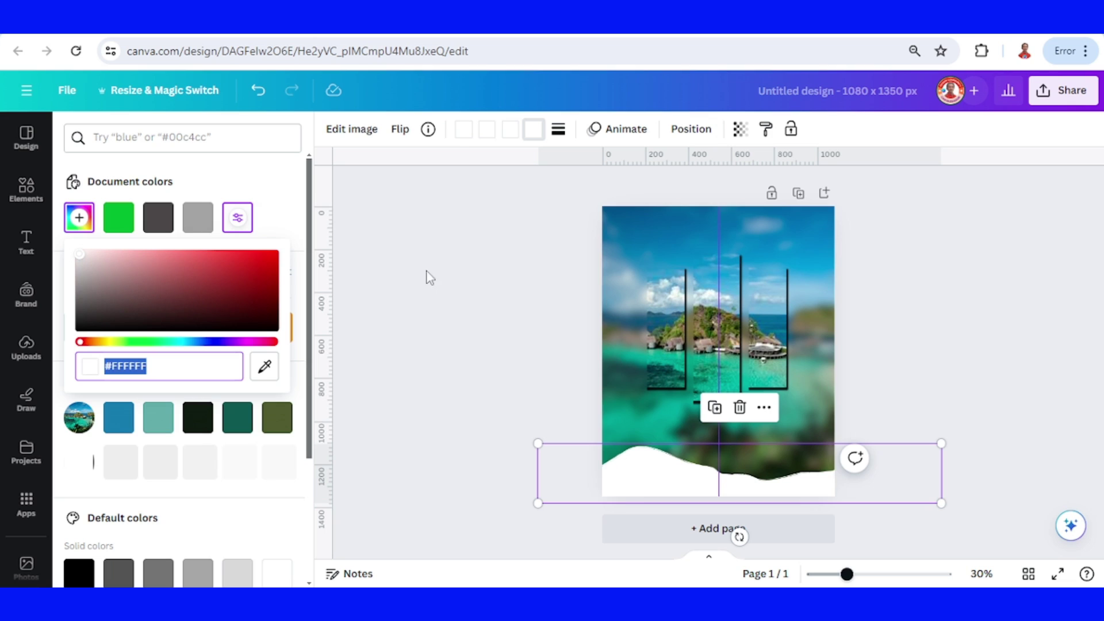
click(937, 402)
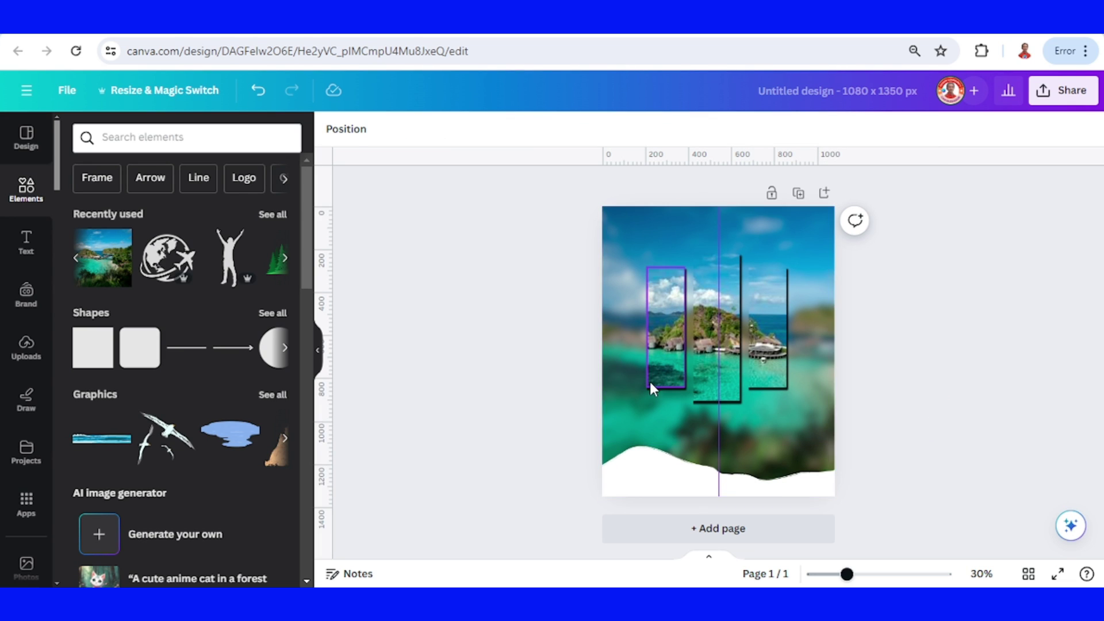
Add a heading text box reading 'Visit' to the poster.
click(26, 248)
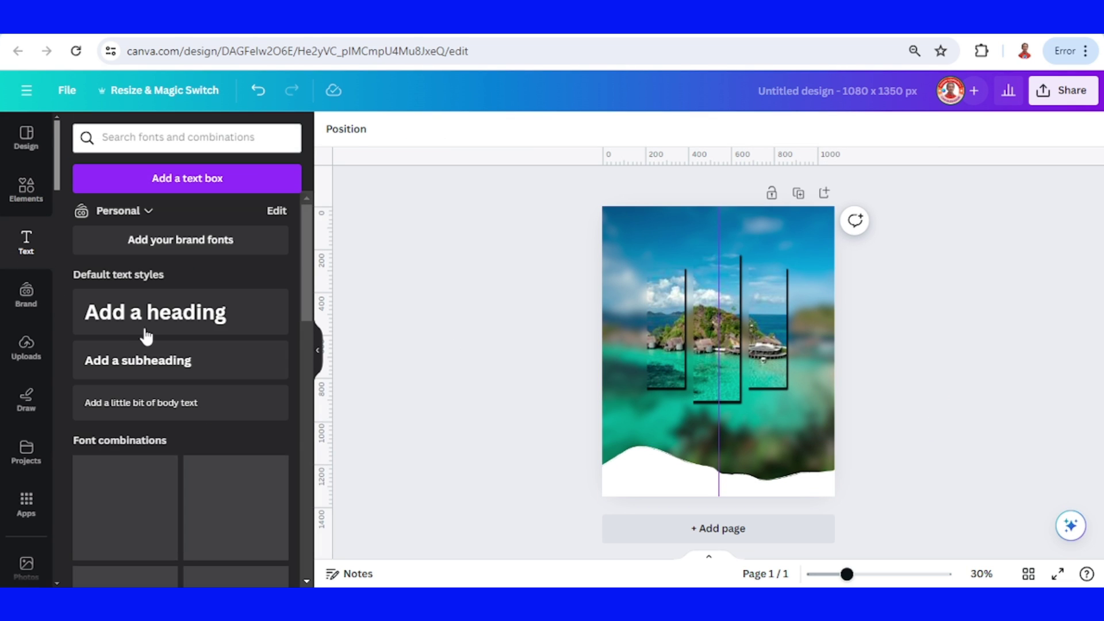
click(148, 322)
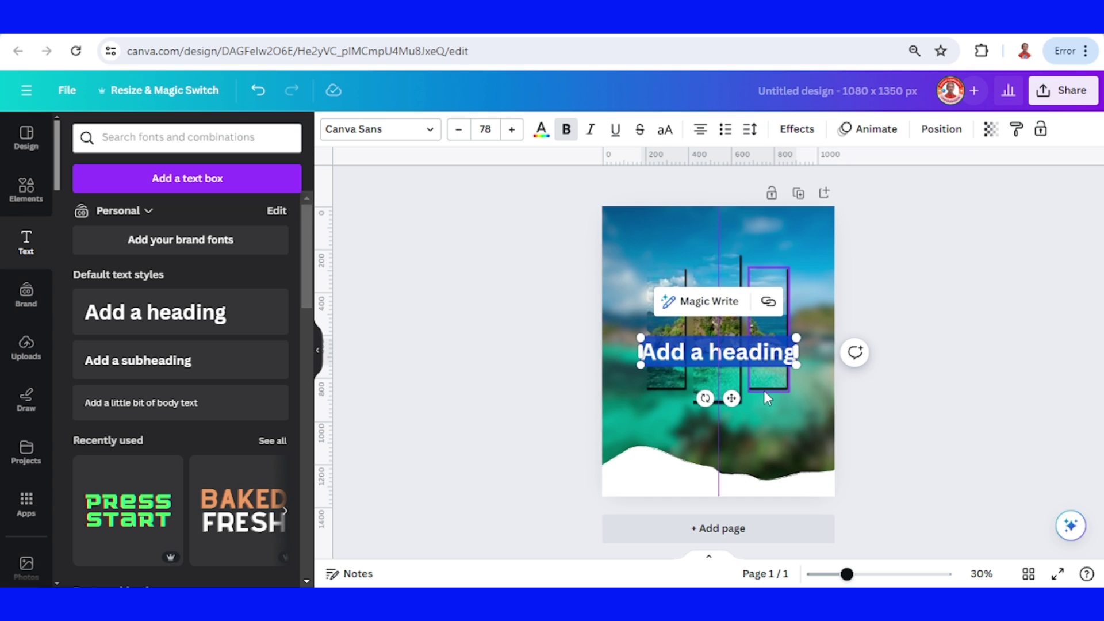
text(Visit)
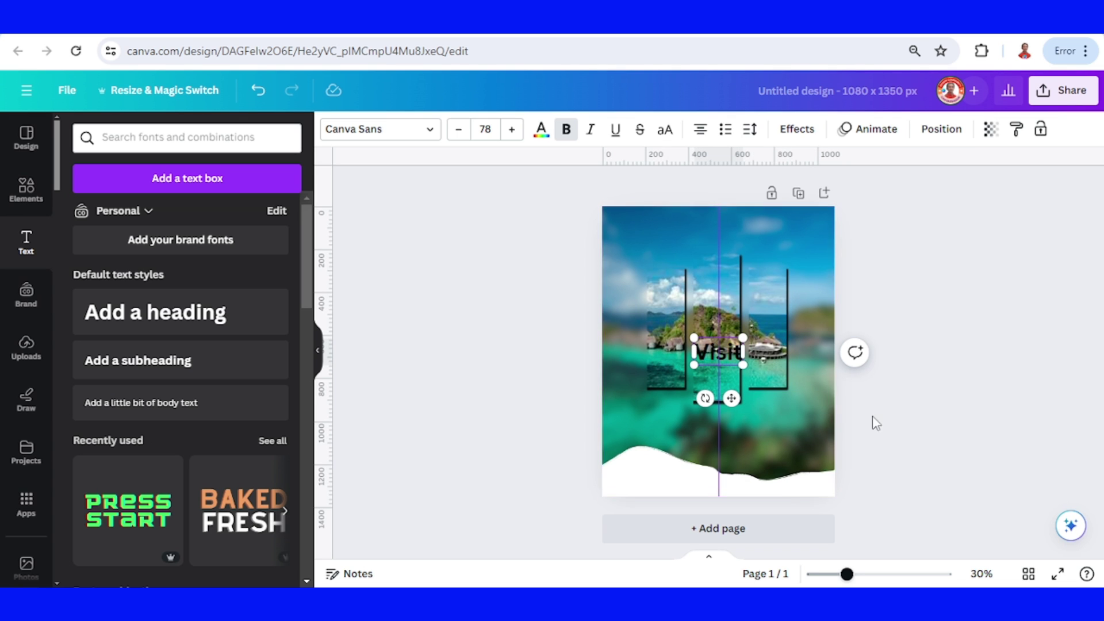
key(ctrl+z)
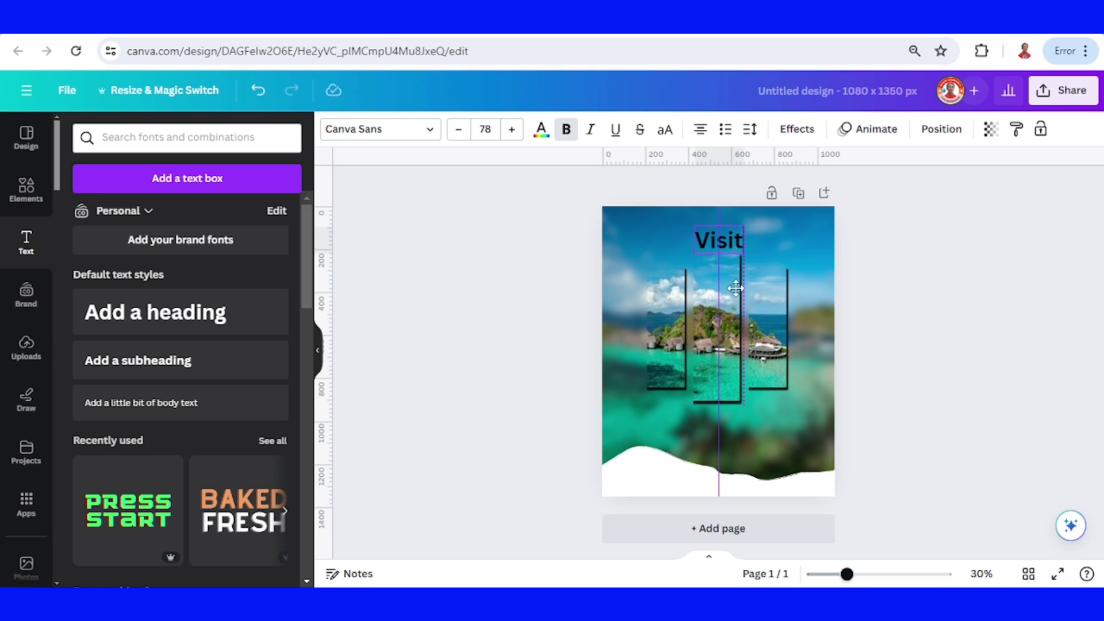
click(734, 362)
click(700, 238)
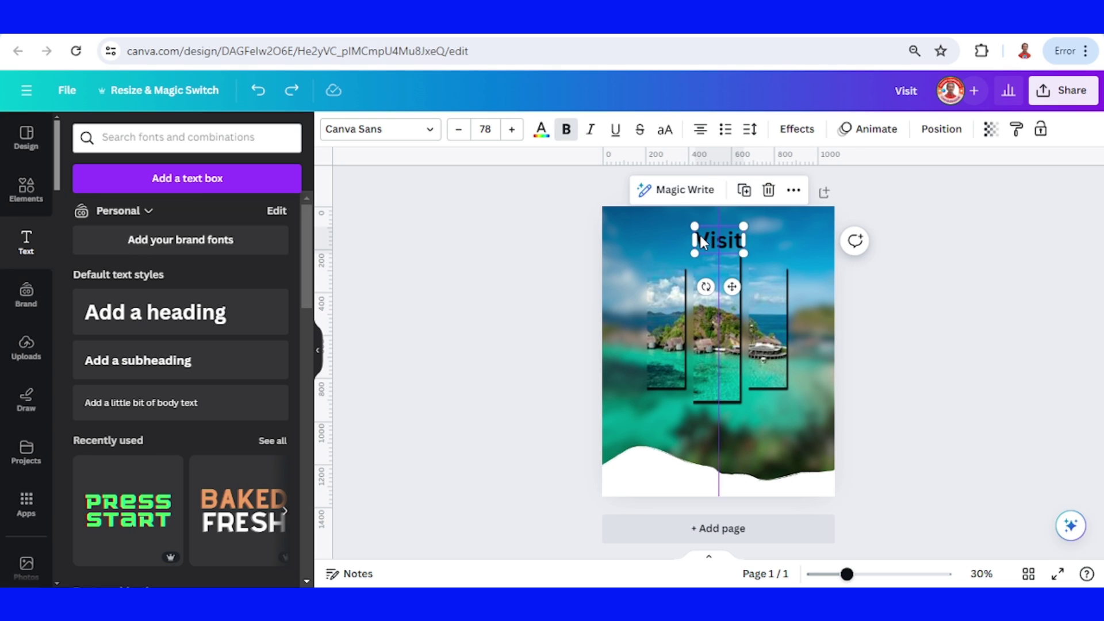
Give 'Visit' the Jonathan script font, enlarge it to size 159, and make it white.
click(382, 130)
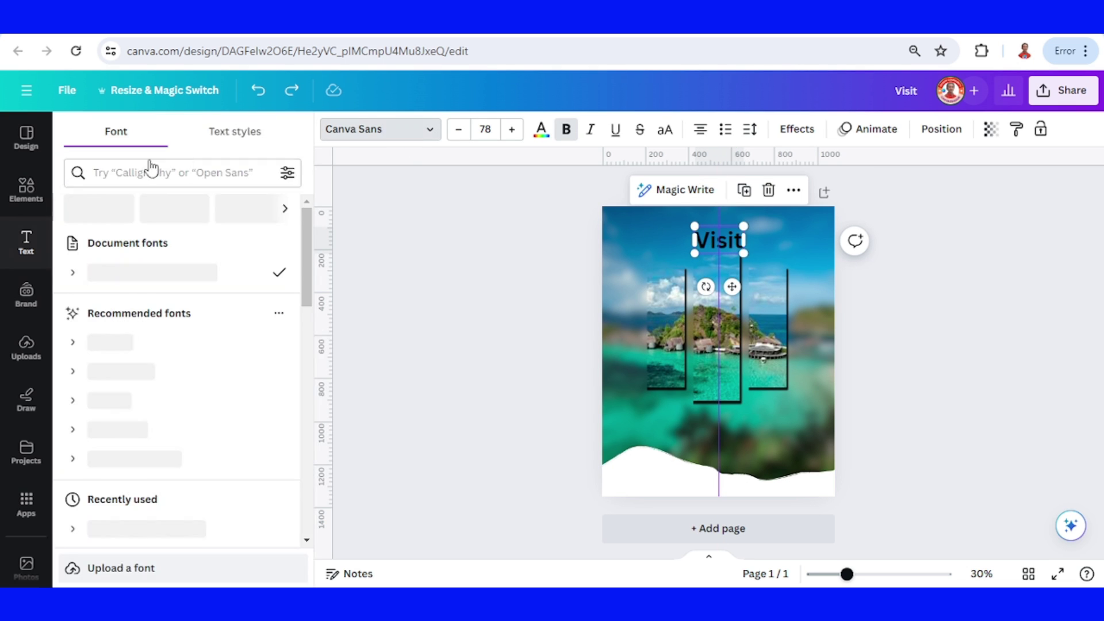
click(126, 178)
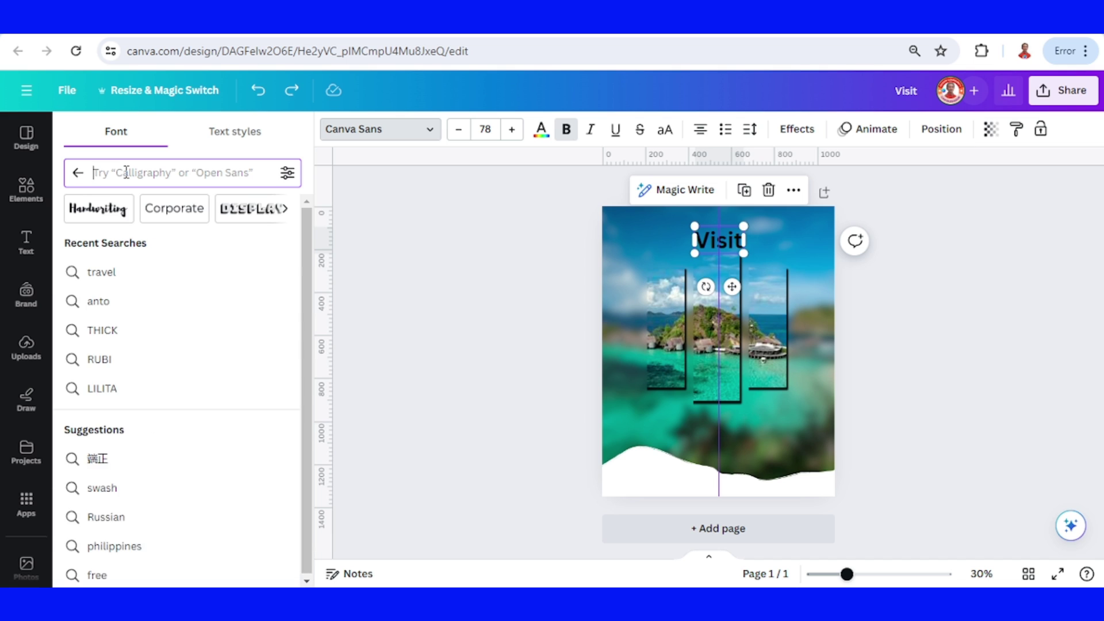
text(JONA)
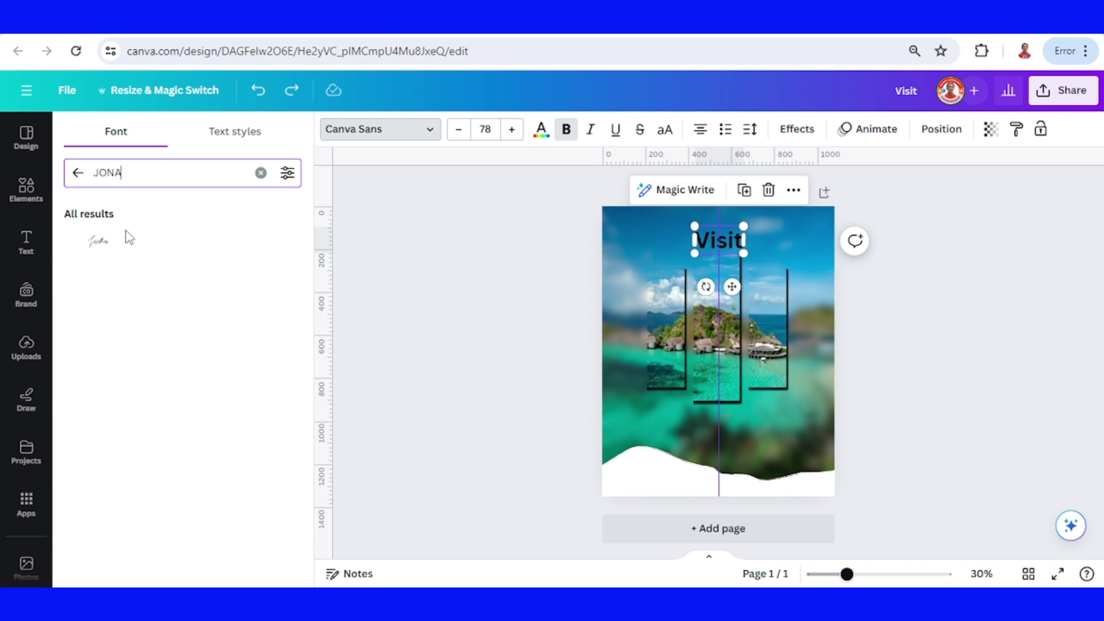
click(120, 244)
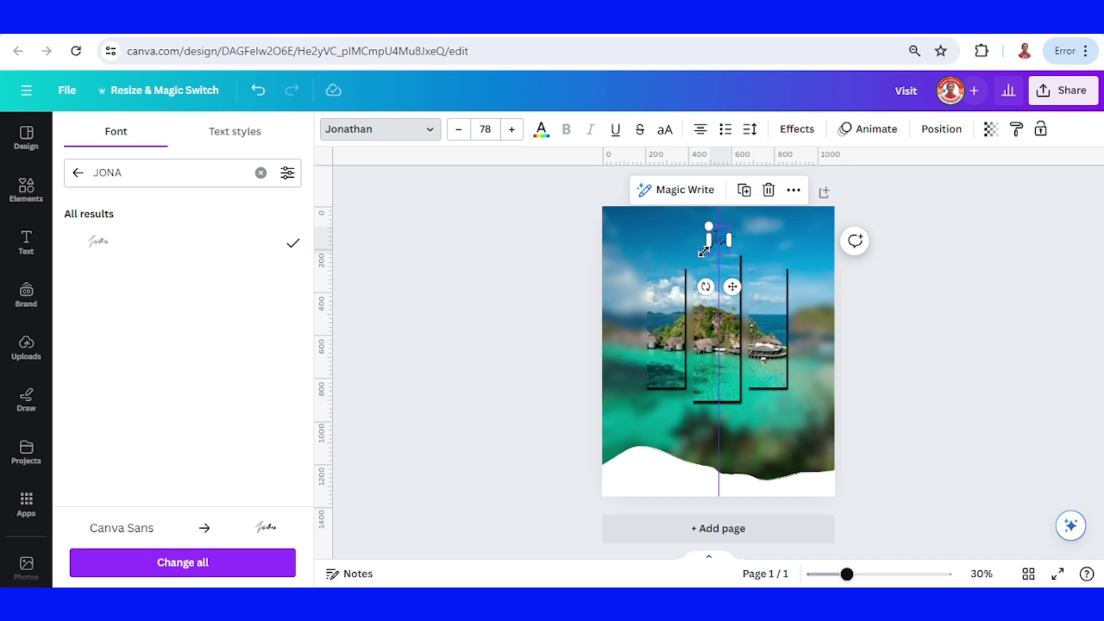
drag(706, 252, 687, 281)
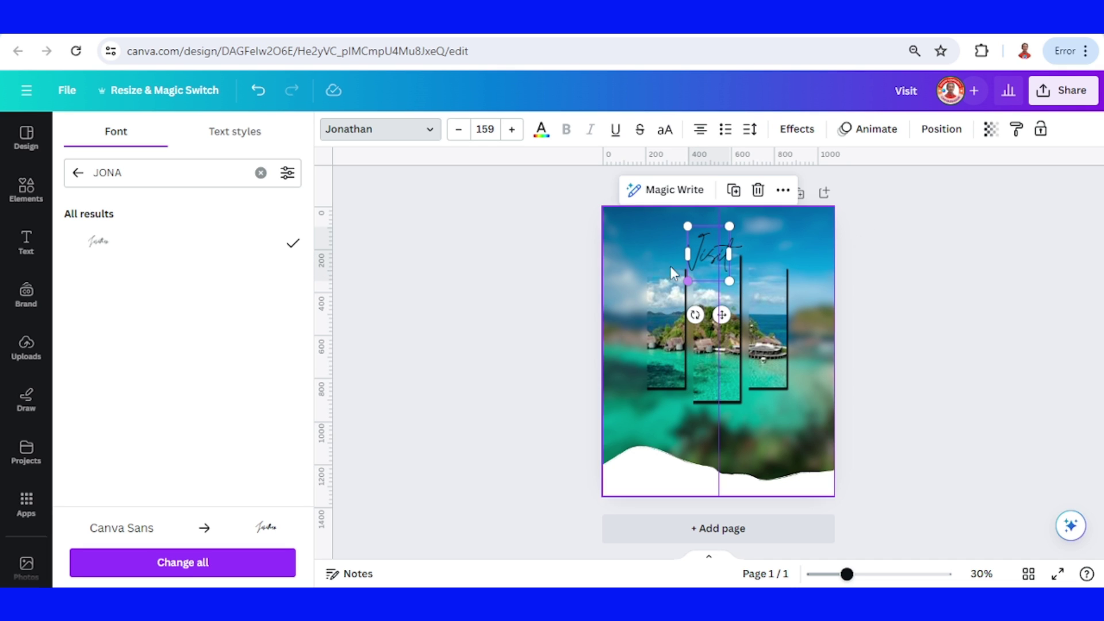
click(542, 130)
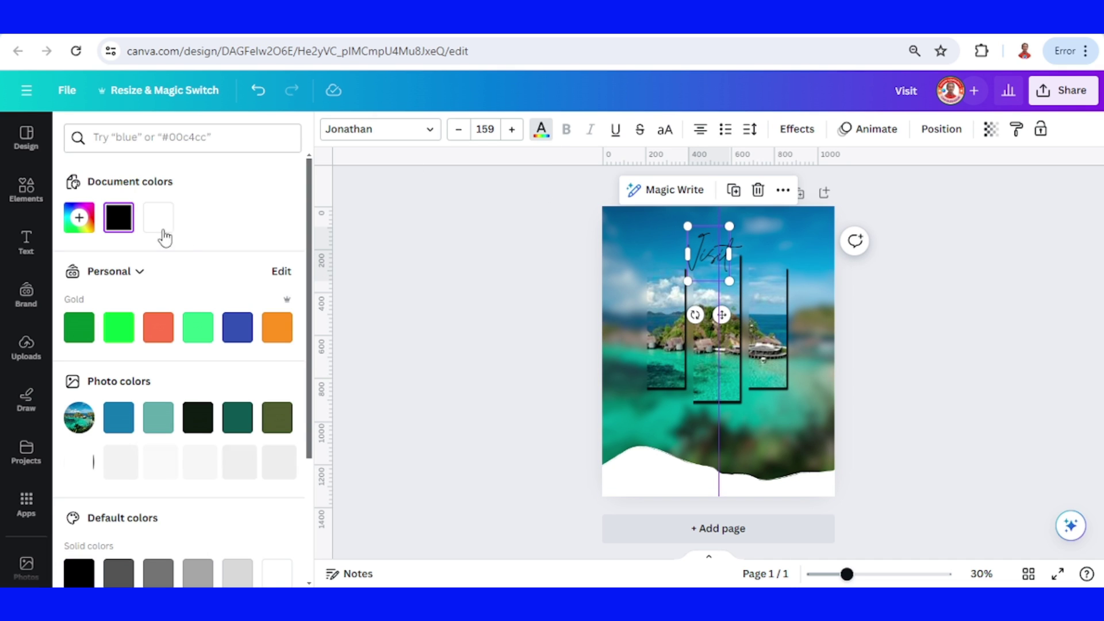
click(158, 219)
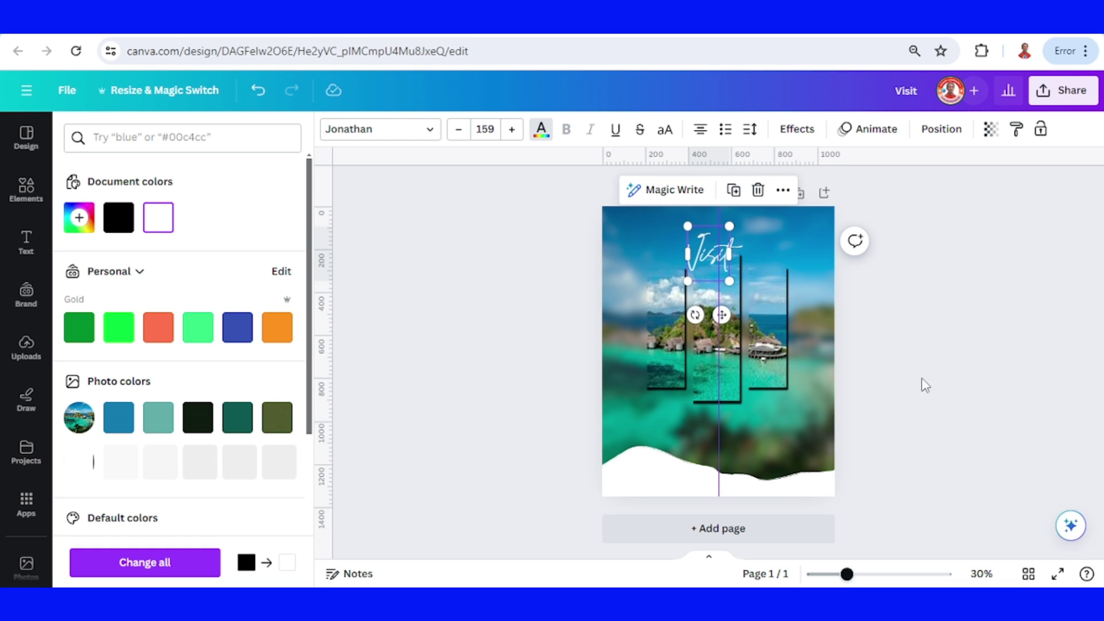
click(821, 227)
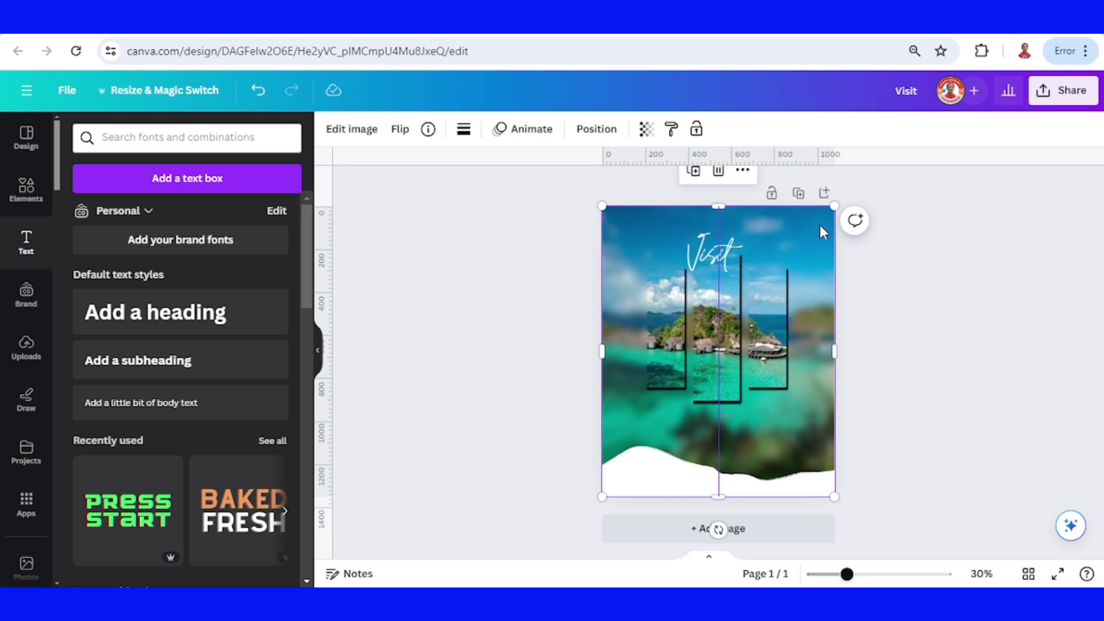
Darken the blurred island background by setting its brightness to -50.
click(345, 136)
scroll(207, 333, down, 2)
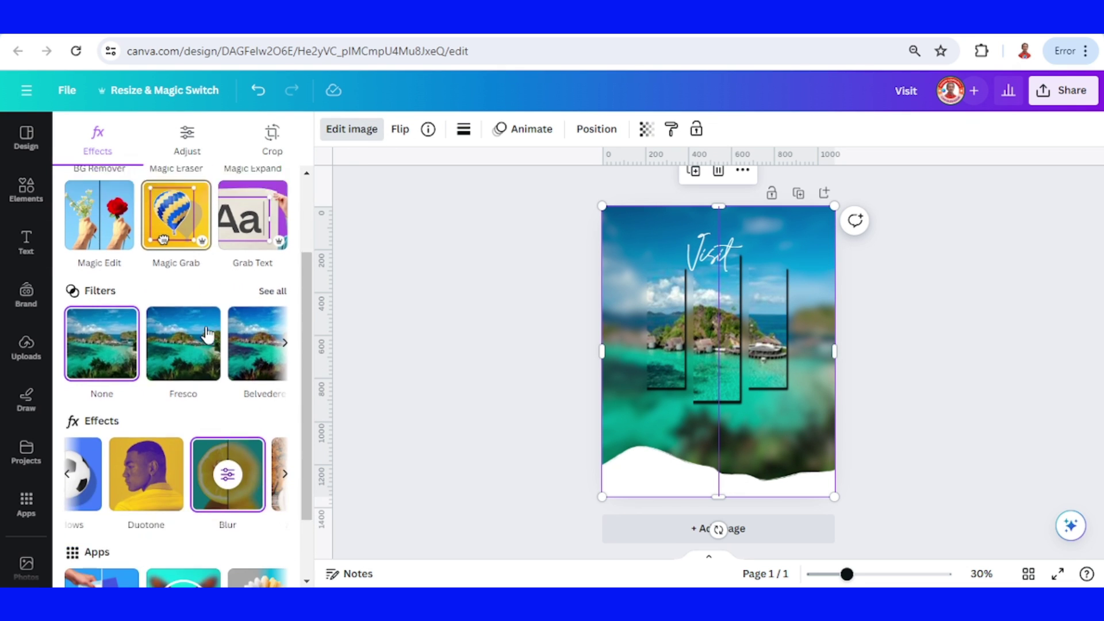
scroll(207, 333, up, 2)
click(189, 145)
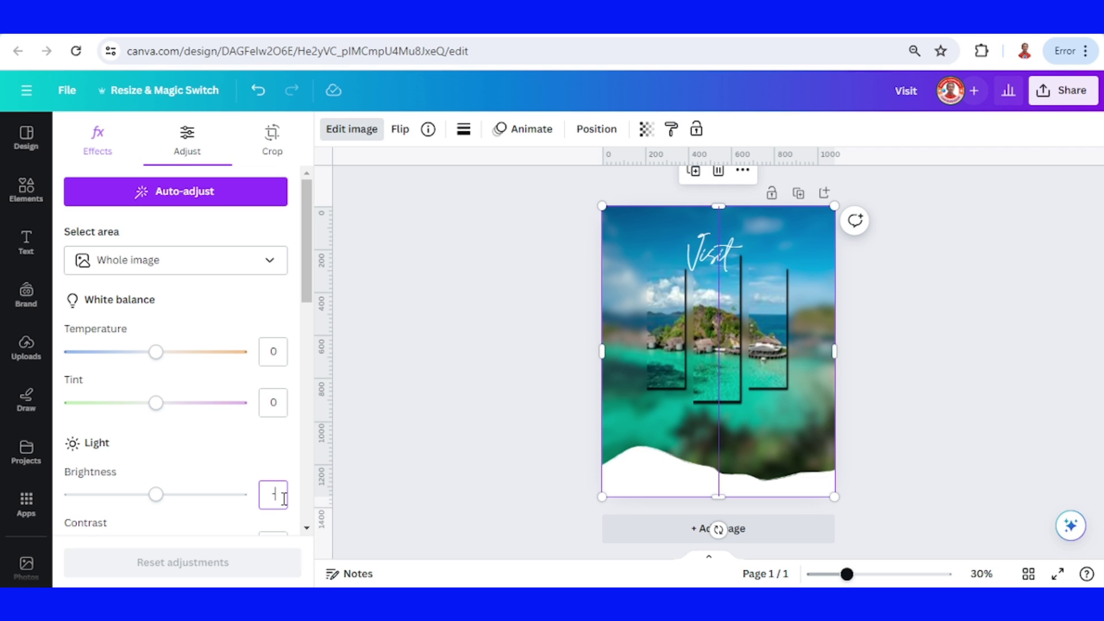
key(Return)
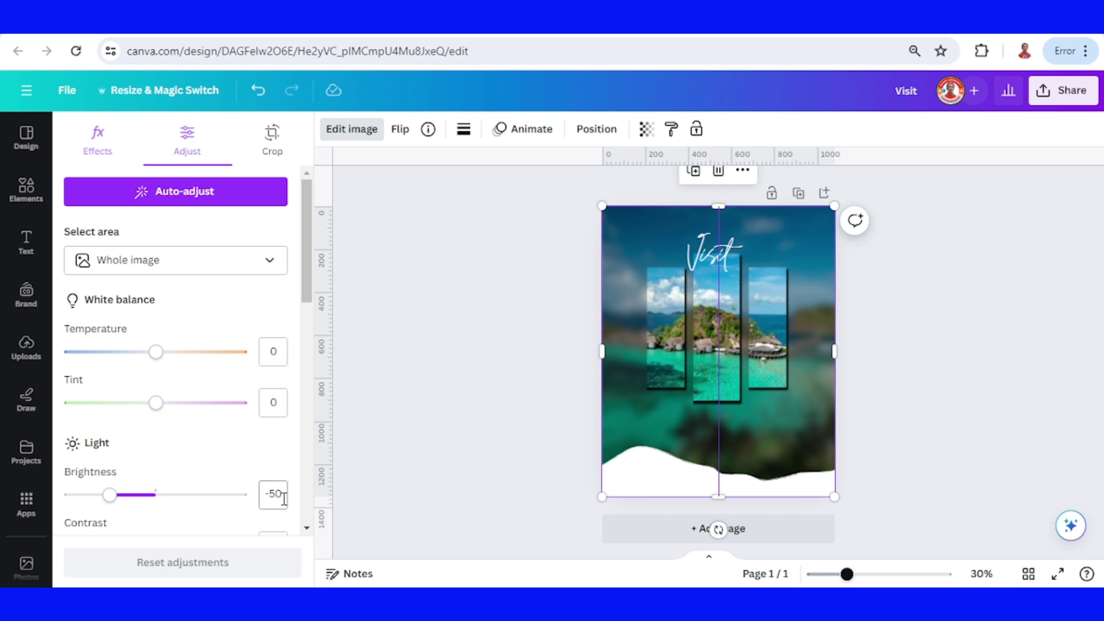
Zoom in to 49% and enlarge the Visit script, shifting it slightly right.
click(867, 574)
scroll(820, 378, up, 2)
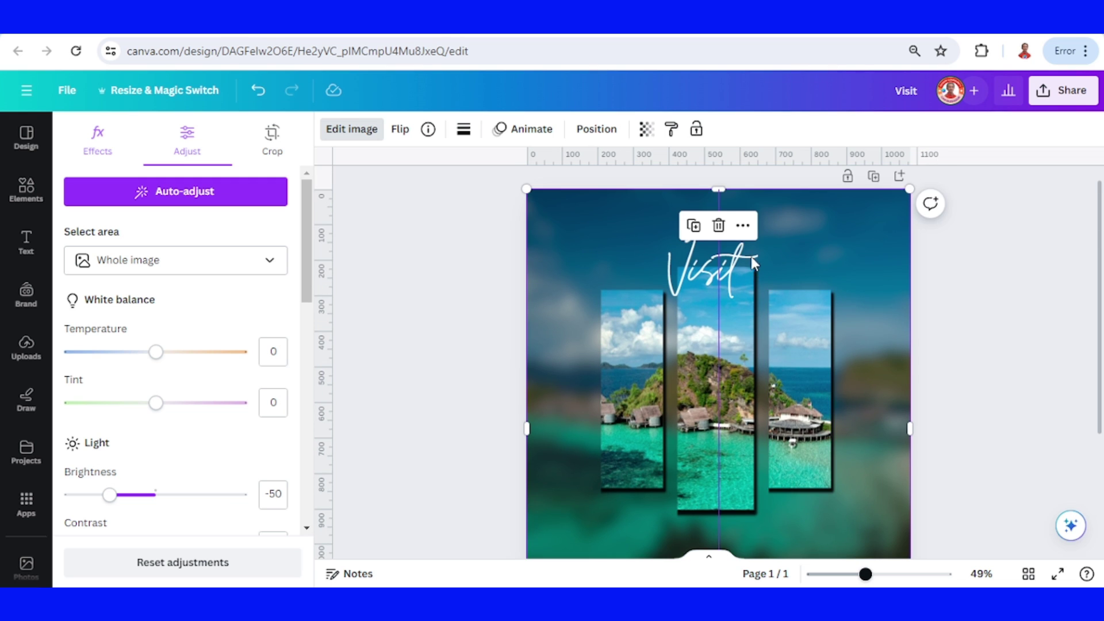
click(672, 255)
drag(737, 224, 775, 209)
drag(742, 246, 748, 244)
Add a 'WEST PAPUA' heading on one line, placed mid-page above the wave.
scroll(449, 382, down, 3)
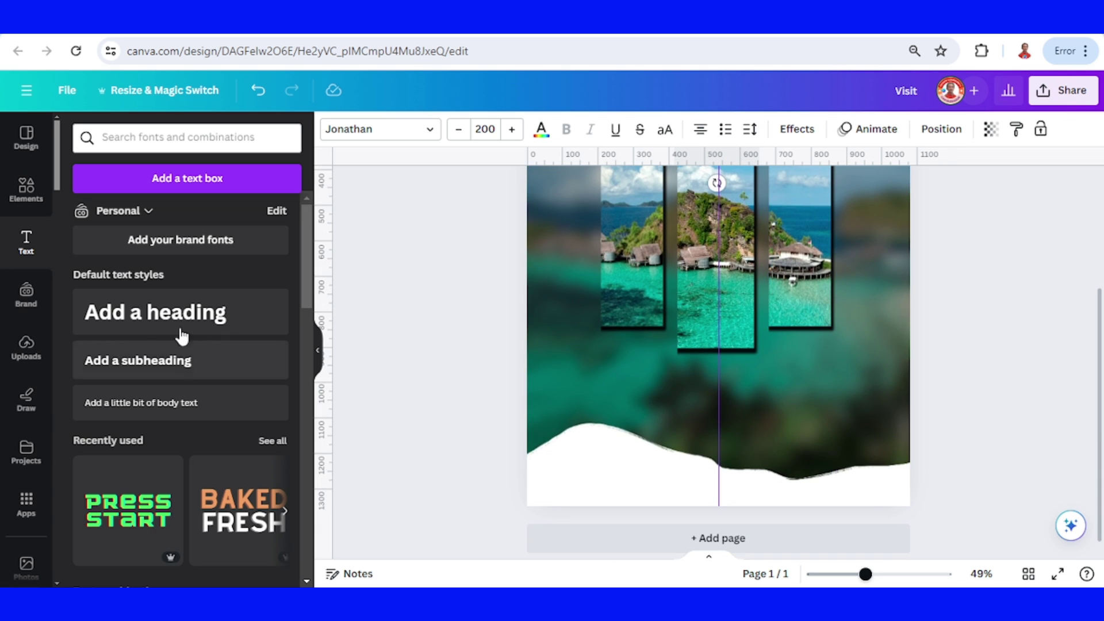
click(207, 330)
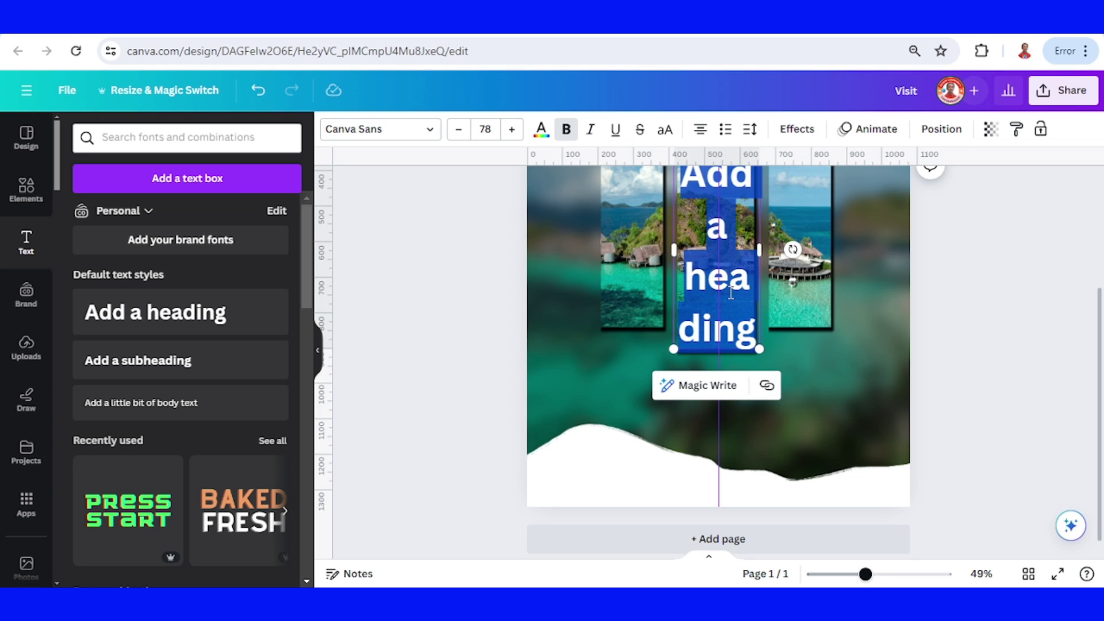
text(WES)
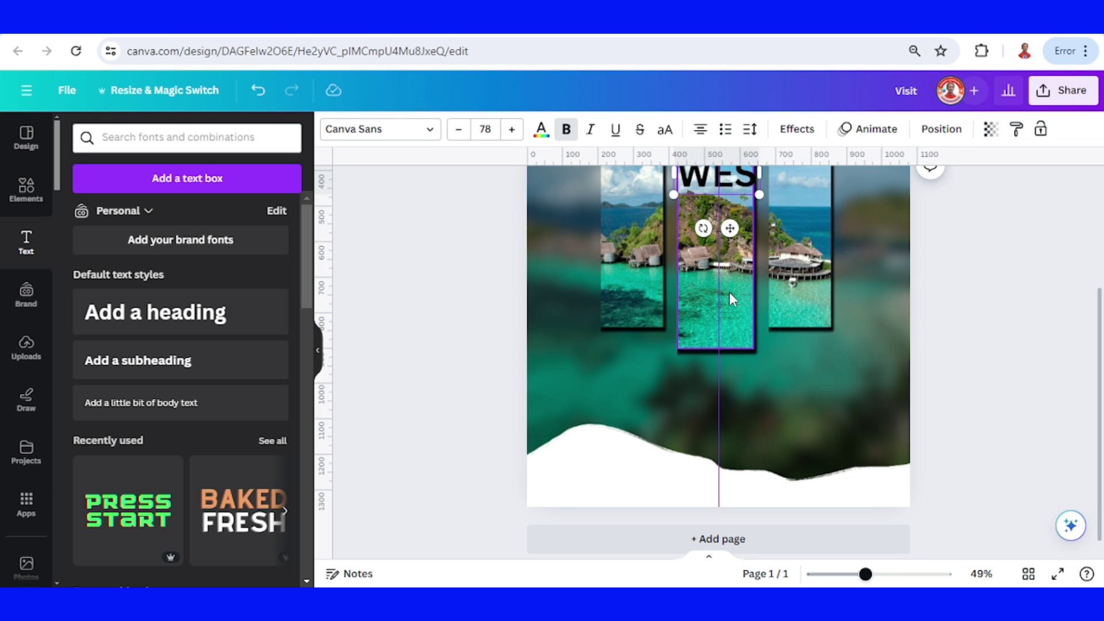
text(T PAPUA)
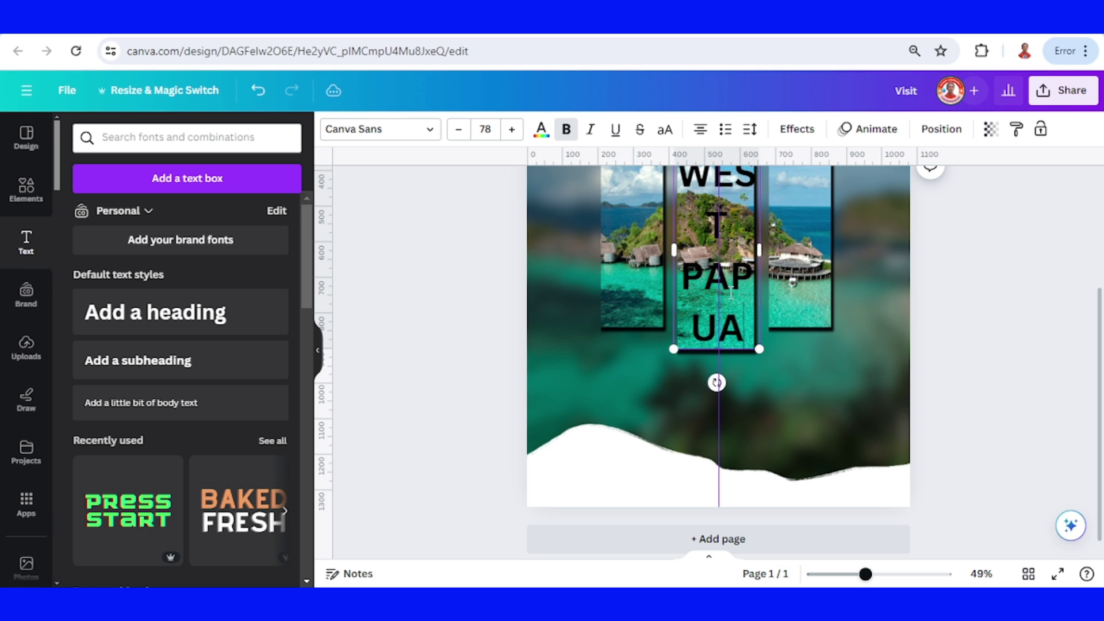
drag(763, 251, 941, 249)
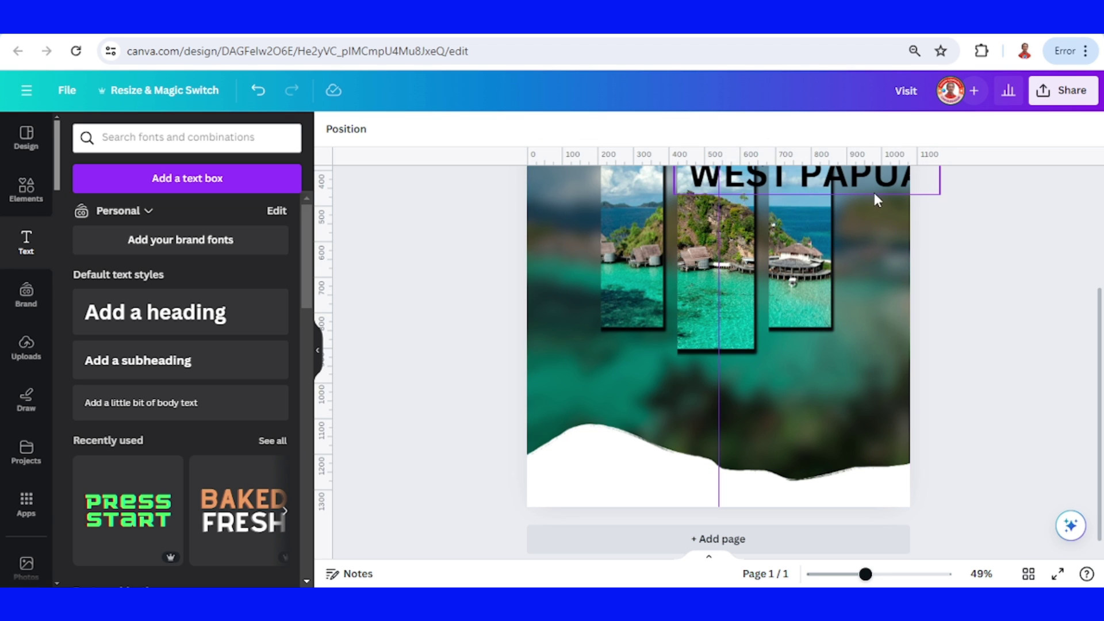
drag(874, 192, 787, 397)
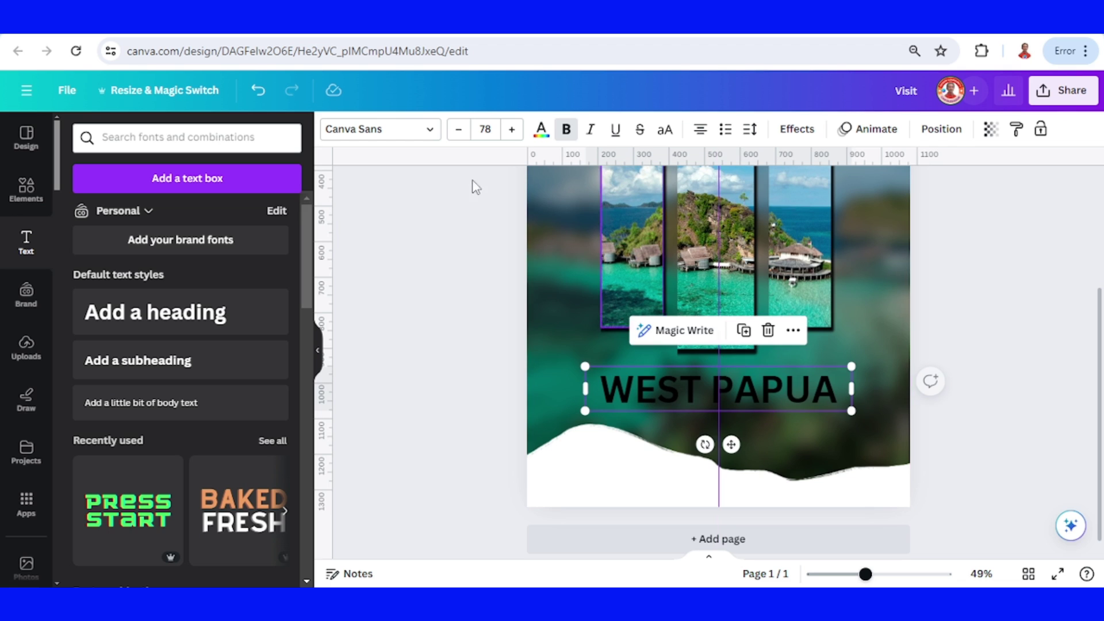
Make WEST PAPUA white Montserrat with wider letter spacing, kept on one line.
click(371, 129)
click(100, 175)
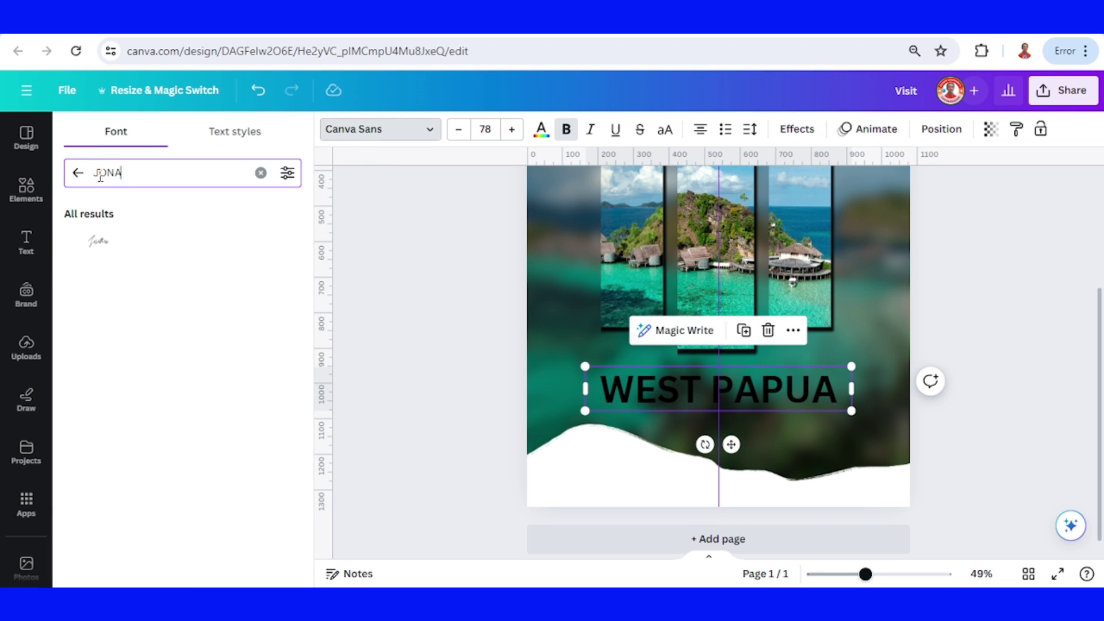
text(MON)
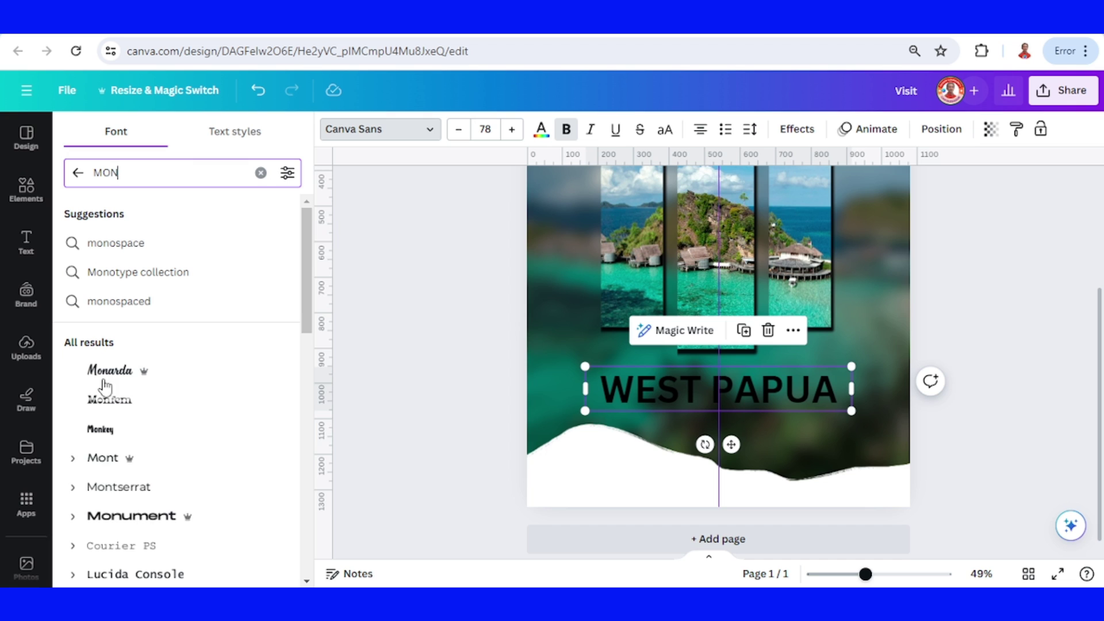
click(119, 489)
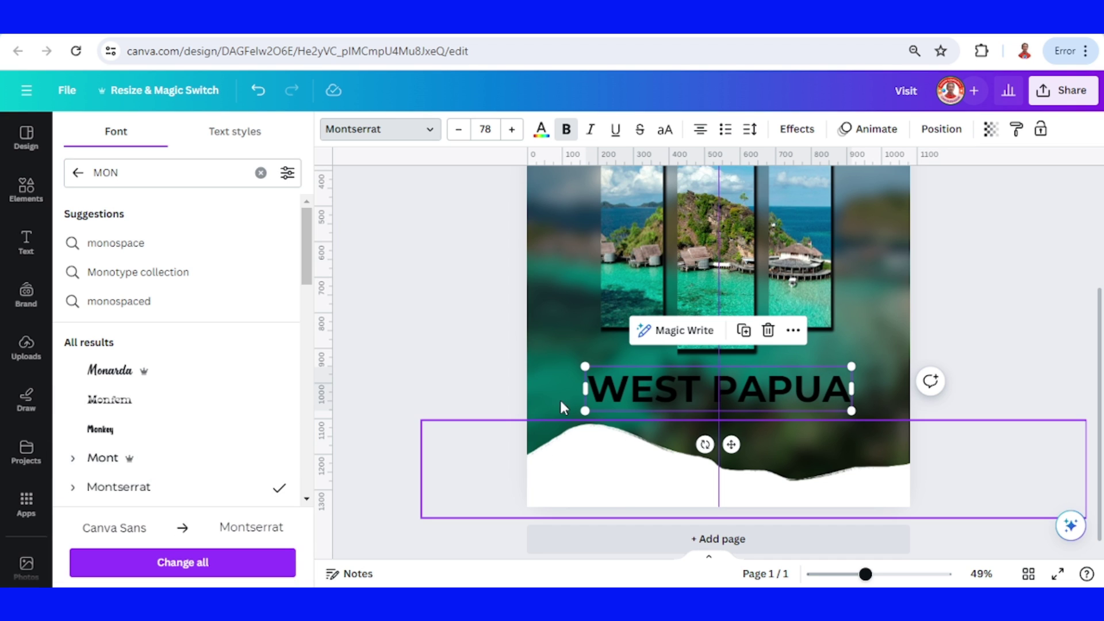
click(541, 130)
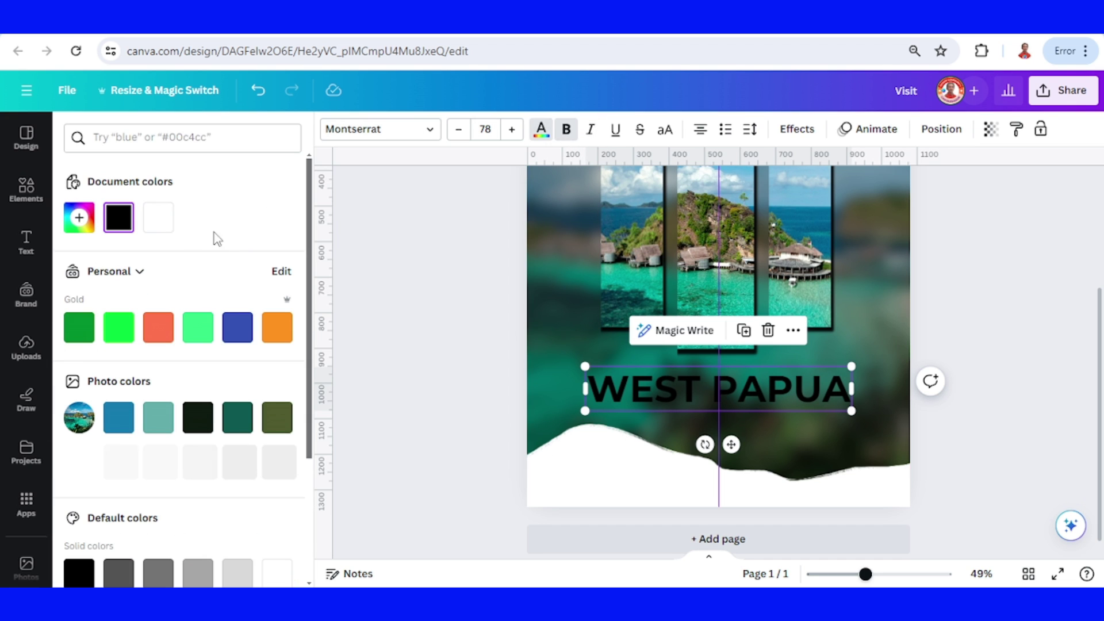
click(158, 217)
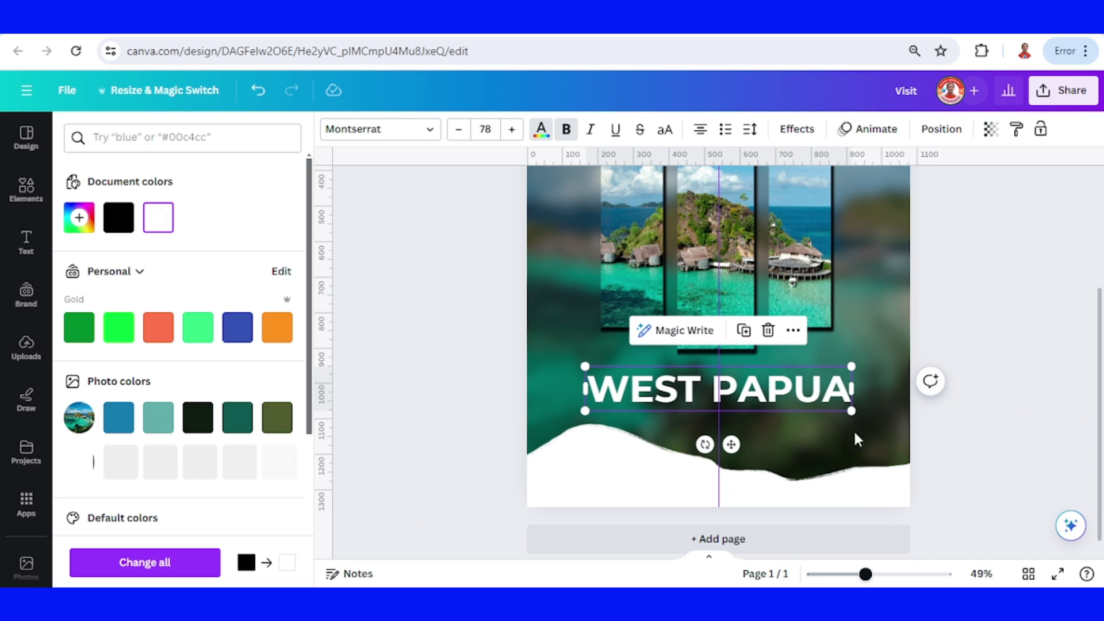
click(751, 130)
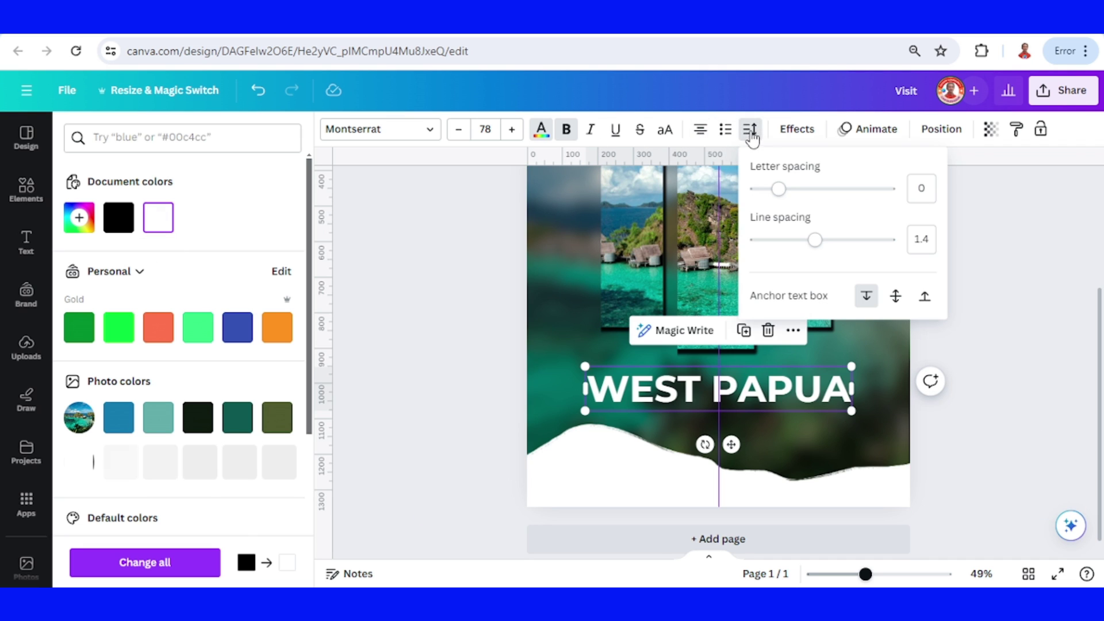
drag(780, 190, 802, 189)
drag(855, 417, 861, 391)
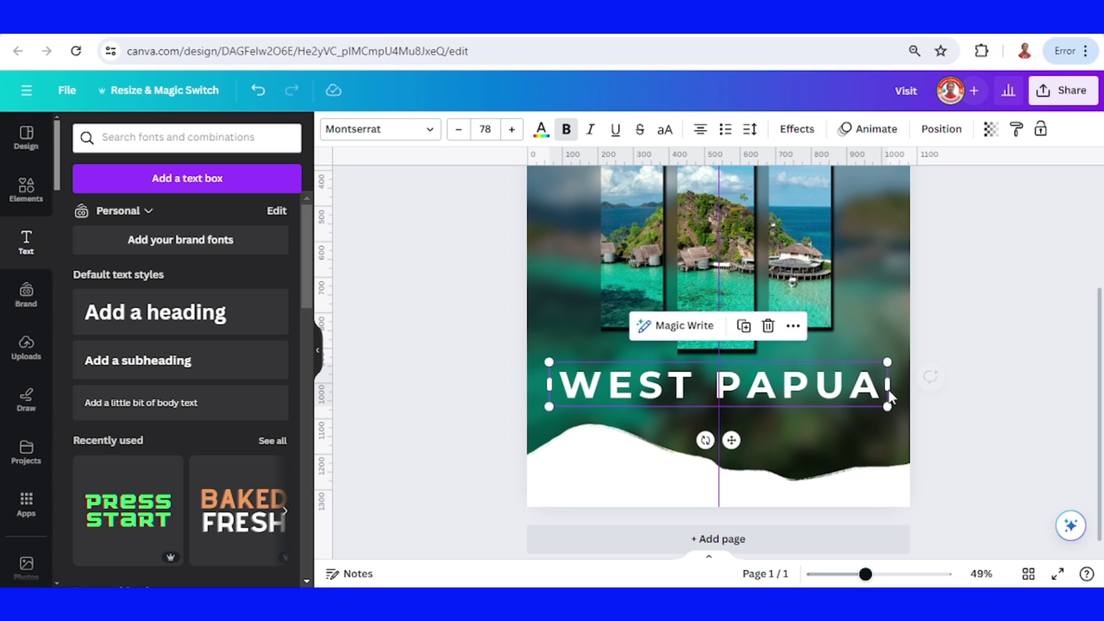
Enlarge the white wave shape and shift it right and down into place.
click(506, 420)
drag(421, 407, 348, 384)
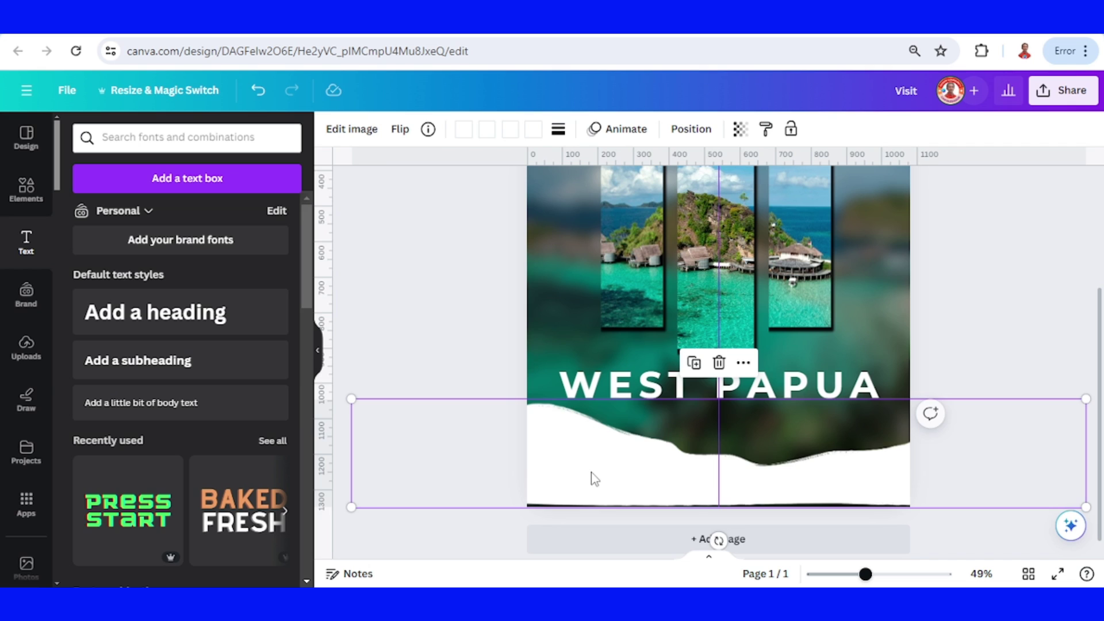
drag(592, 476, 671, 483)
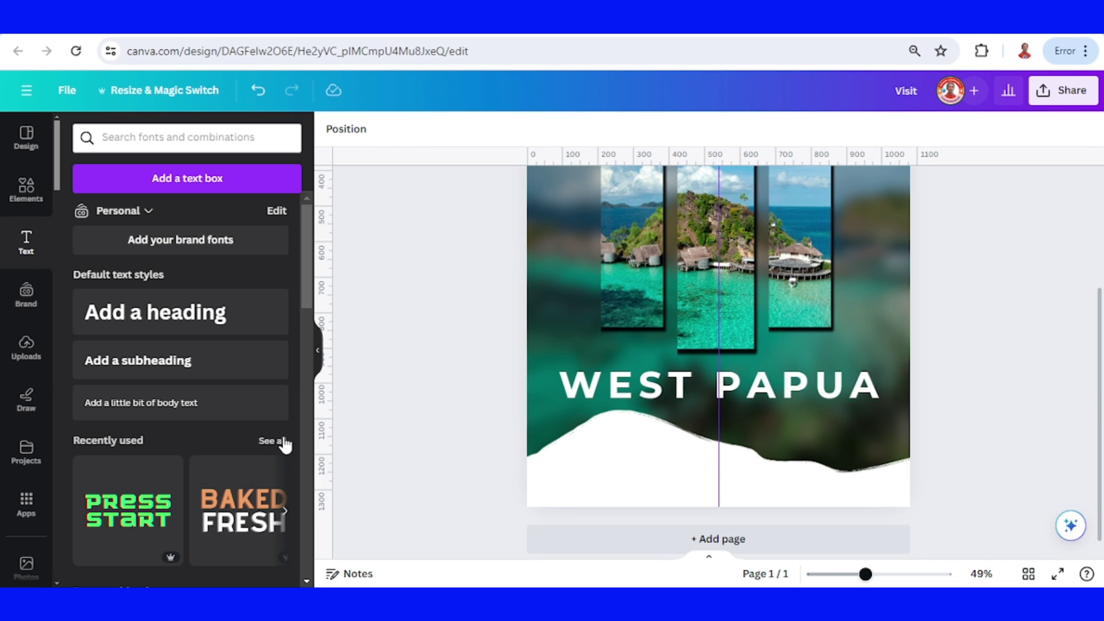
Add a 'TRAVEL AGENT' body text line onto the white wave.
click(192, 403)
drag(718, 328, 637, 460)
drag(545, 460, 624, 461)
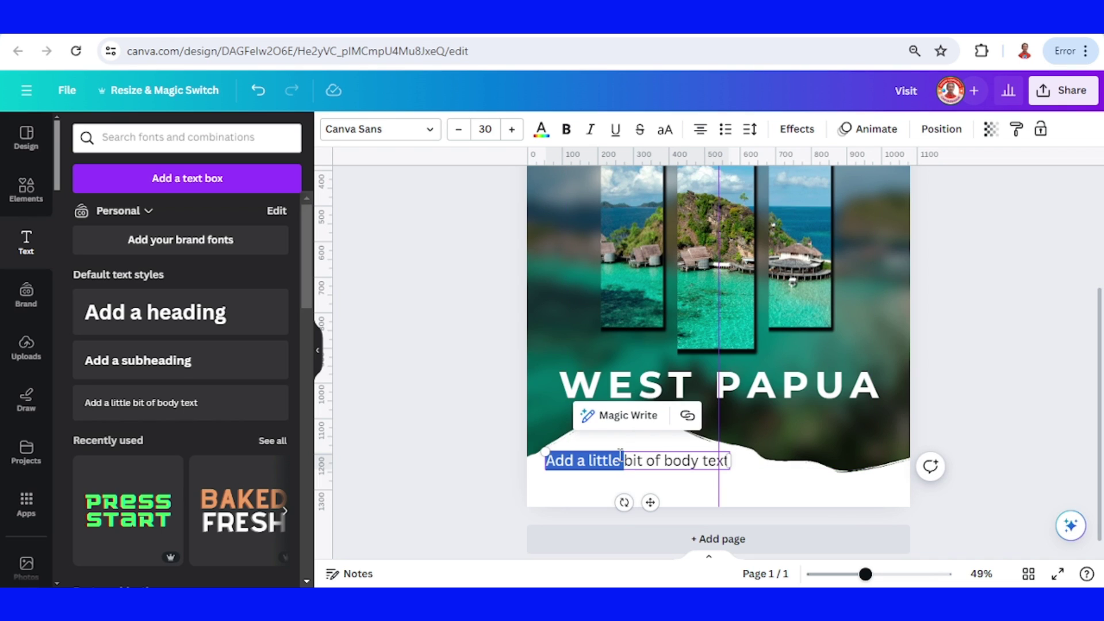
key(ctrl+a)
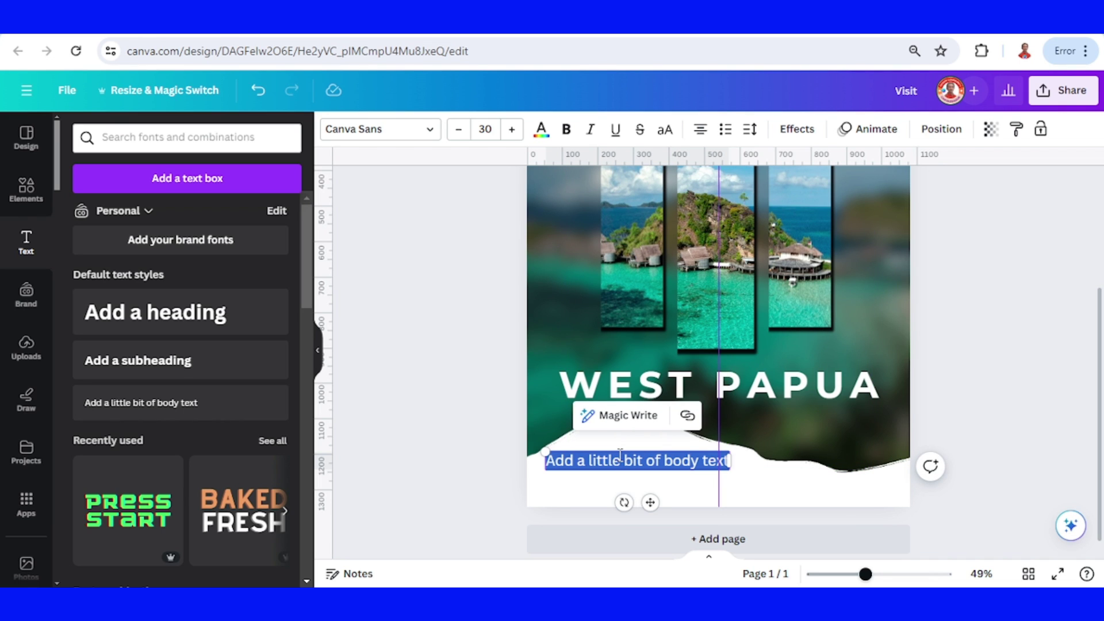
text(TRAVEL AGENT)
click(650, 469)
click(653, 469)
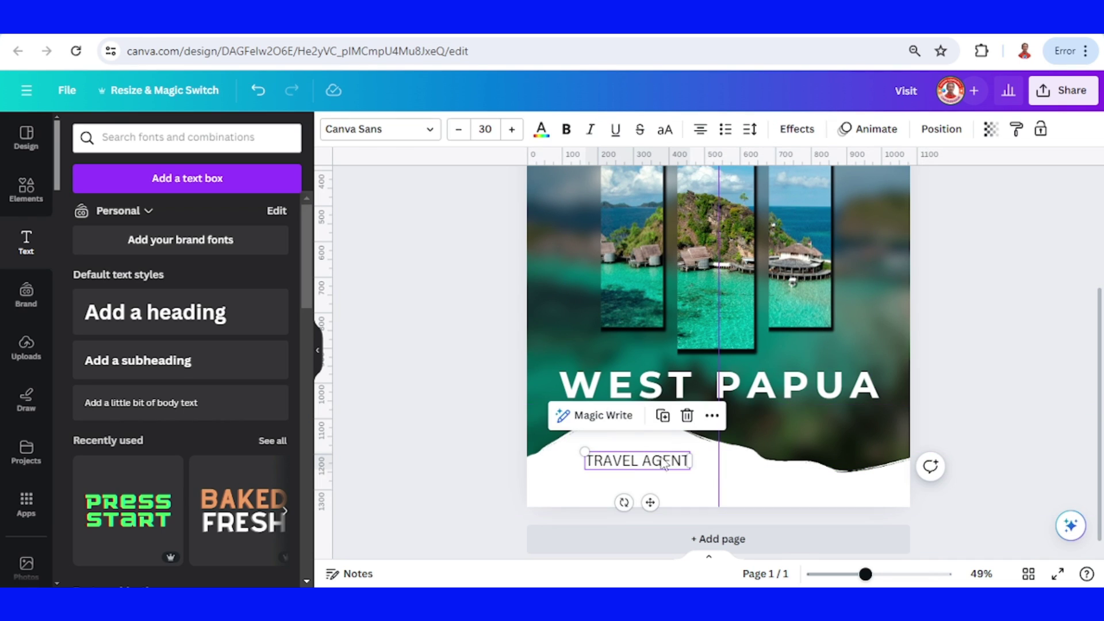
Duplicate the TRAVEL AGENT line below itself and change the copy to 'Contact Detail'.
click(668, 421)
drag(650, 478, 629, 493)
triple_click(630, 490)
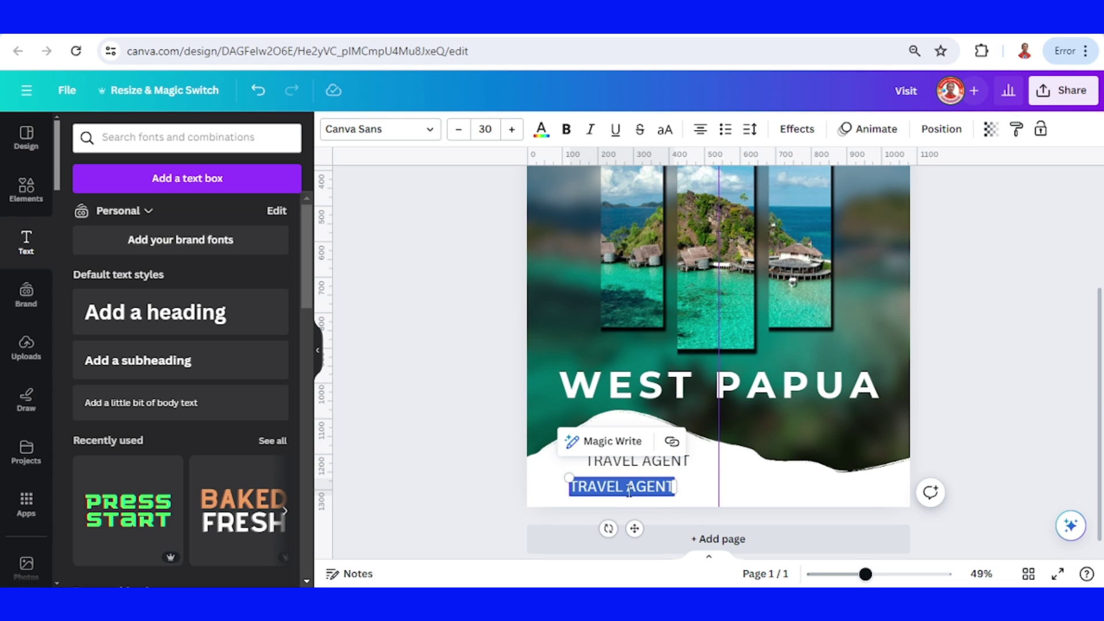
text(Contact Detail)
Enlarge TRAVEL AGENT to about size 42, bold it, and left-align both lines.
drag(638, 460, 606, 461)
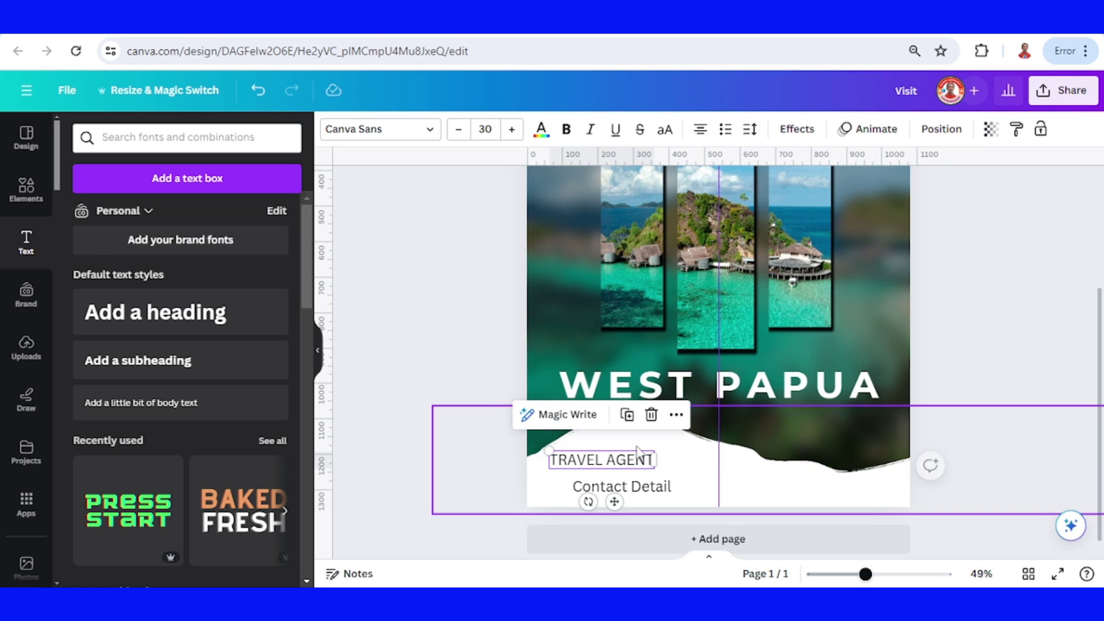
drag(656, 446, 699, 442)
click(566, 129)
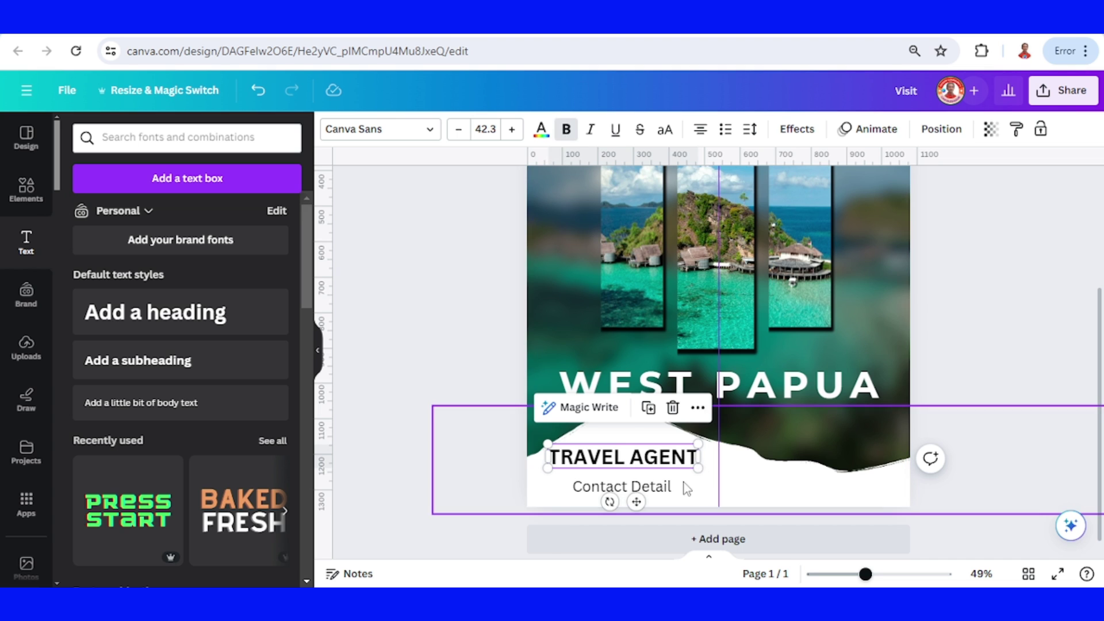
click(653, 486)
drag(653, 486, 632, 486)
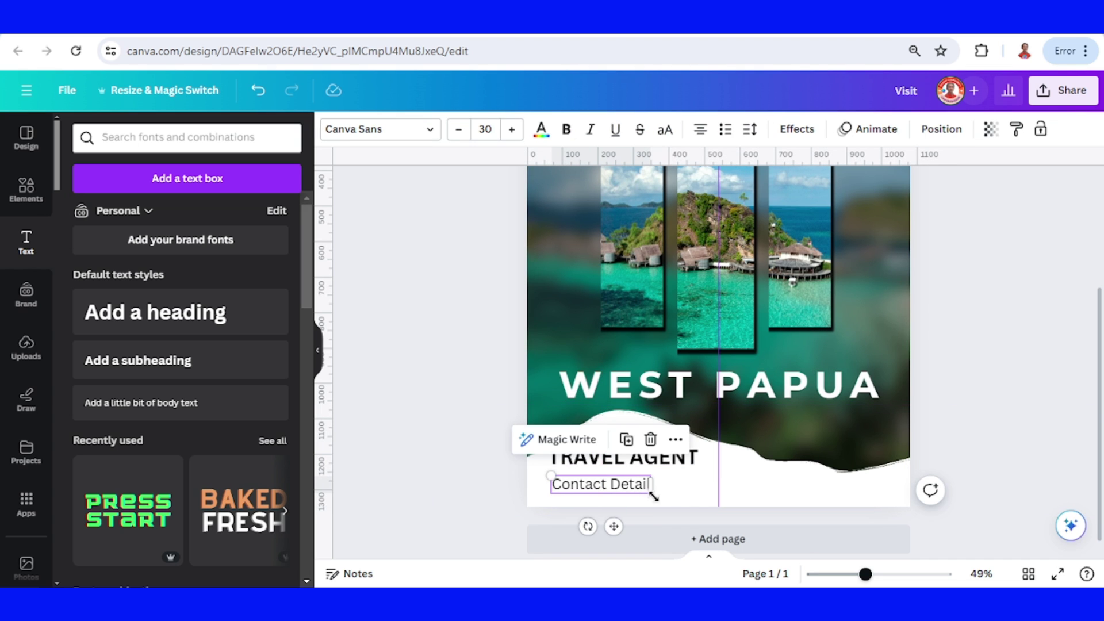
Add the globe-and-plane graphic and shrink it into a small bottom-right logo.
click(26, 189)
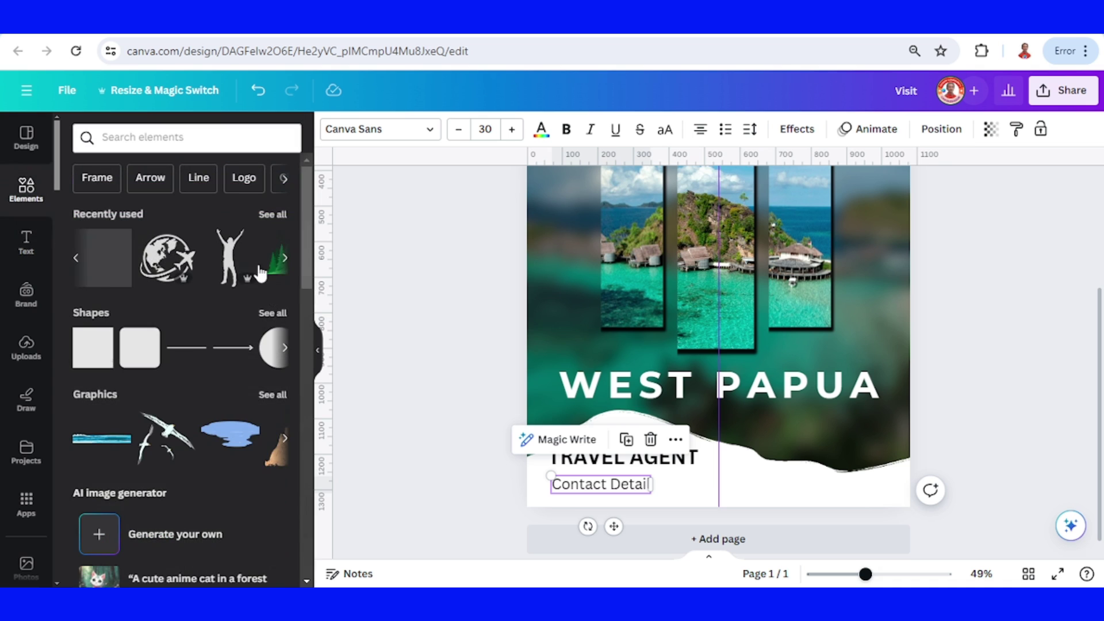
click(165, 261)
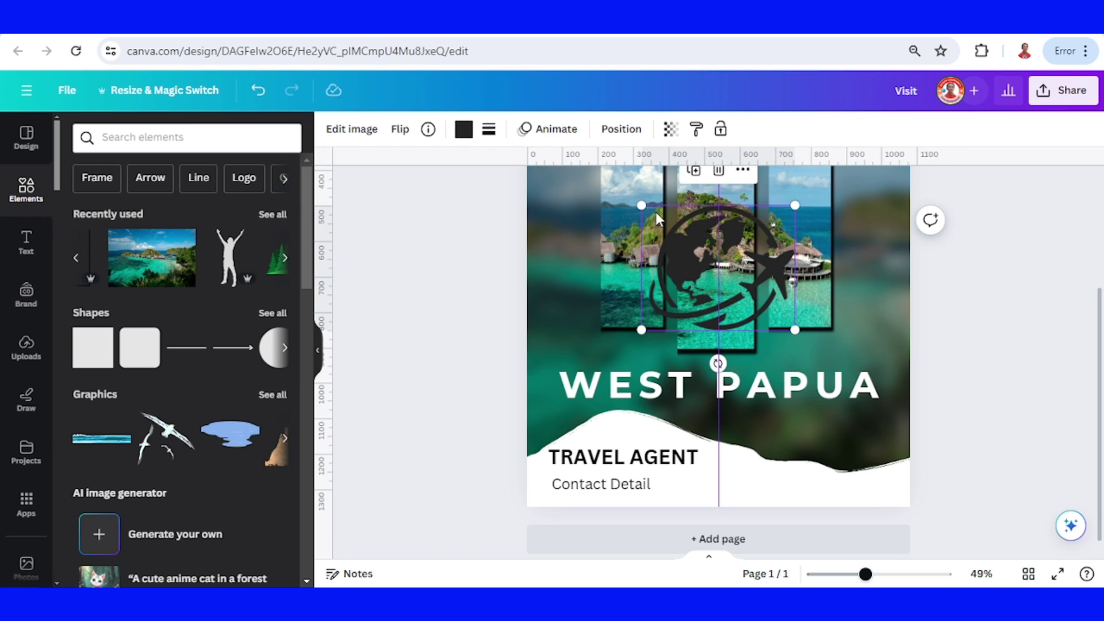
drag(642, 206, 888, 495)
Colour the globe logo orange and nudge TRAVEL AGENT slightly left.
click(462, 131)
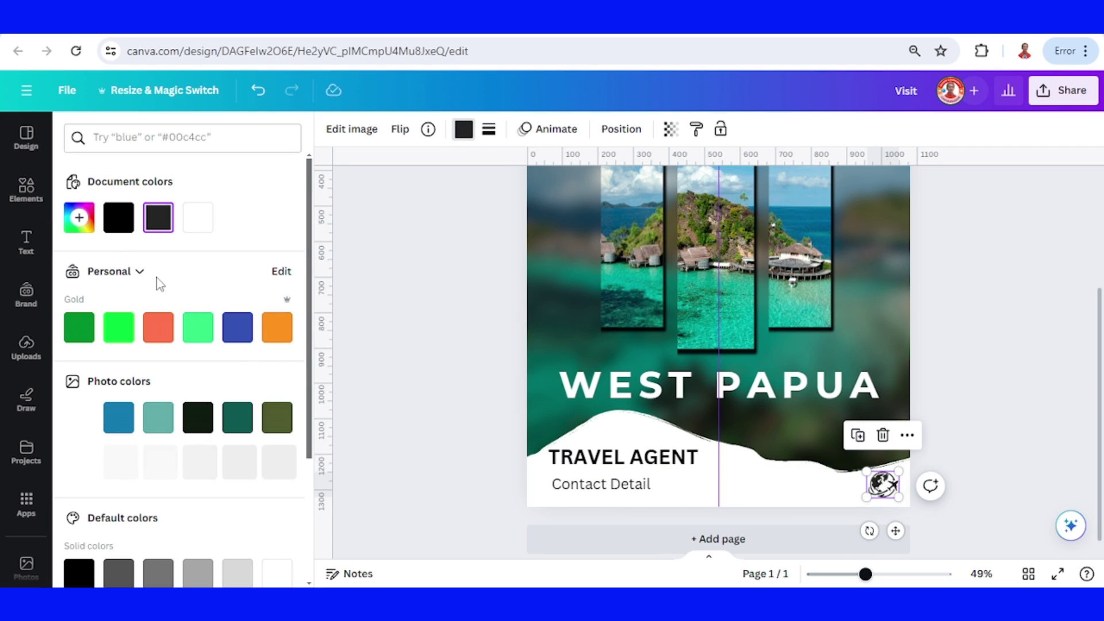
click(278, 327)
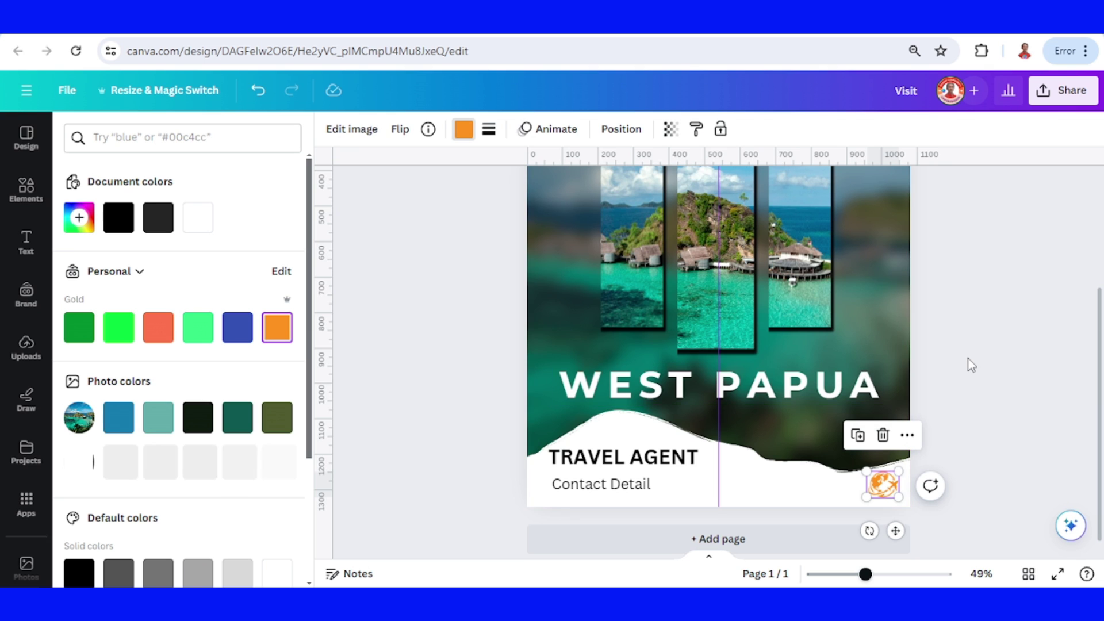
drag(623, 458, 613, 464)
click(613, 467)
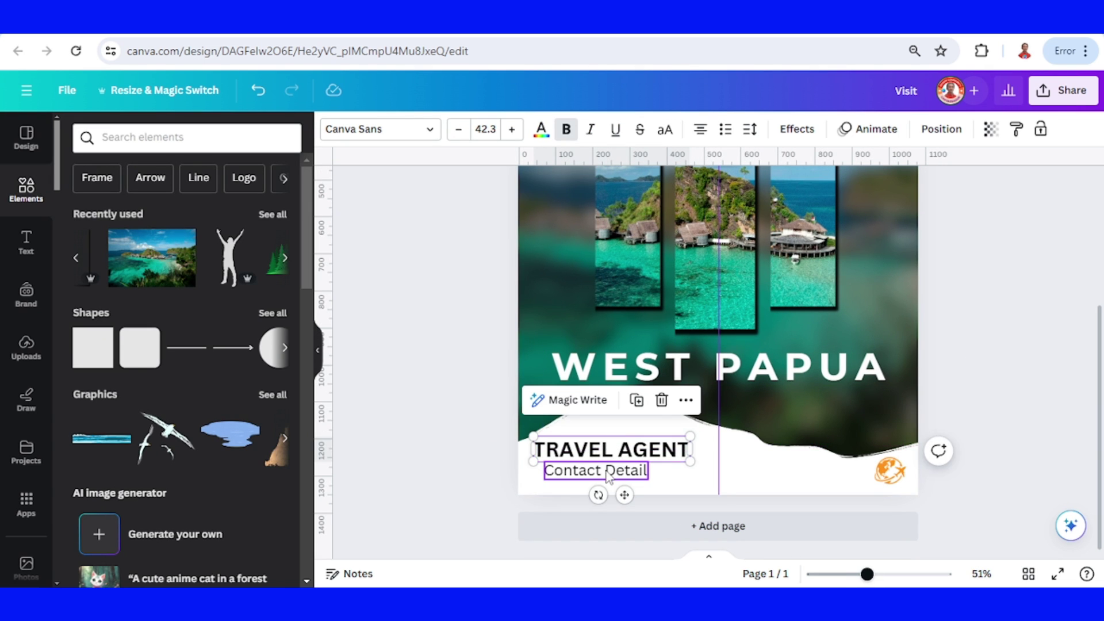